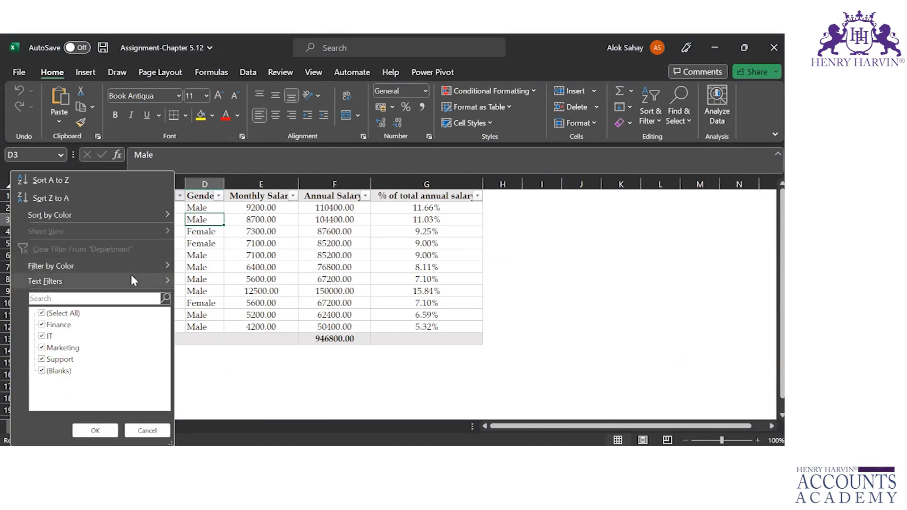
# - Filter the Department column to show only the entries that begin with "S"
pyautogui.moveTo(136, 281)
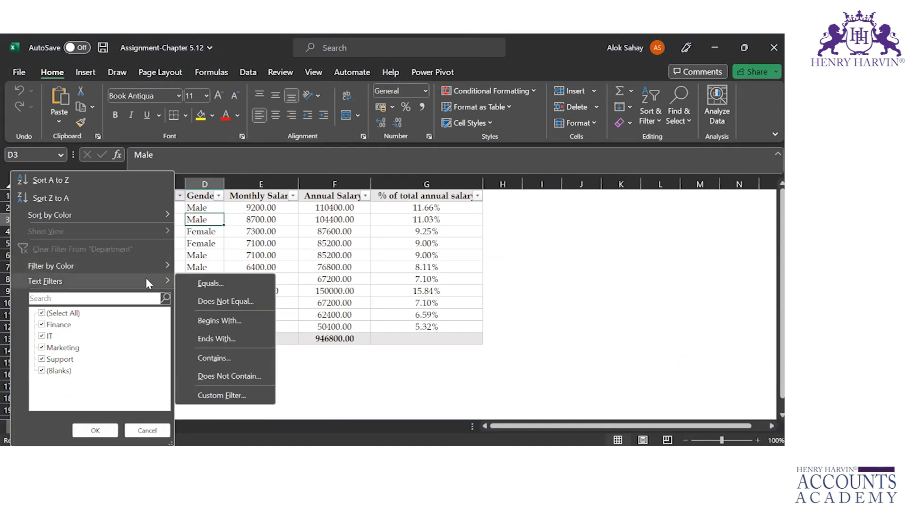
pyautogui.click(212, 324)
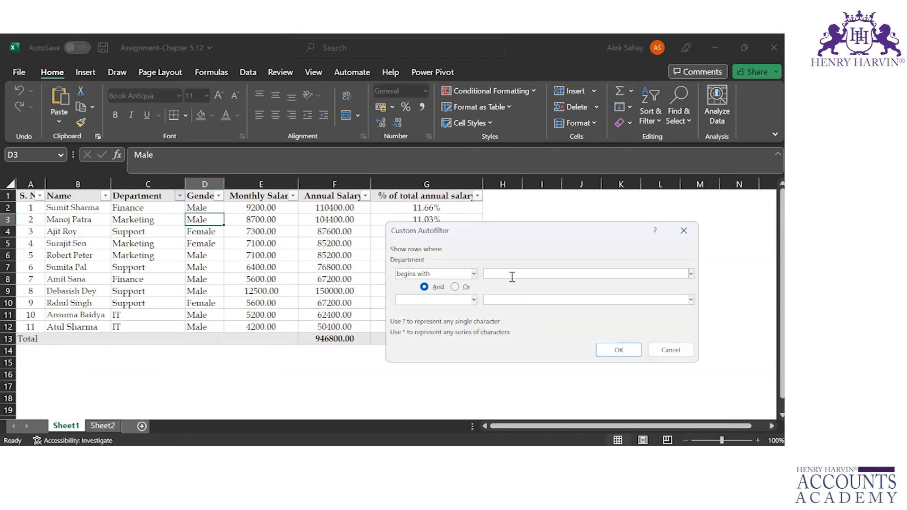
pyautogui.write('S')
pyautogui.click(628, 350)
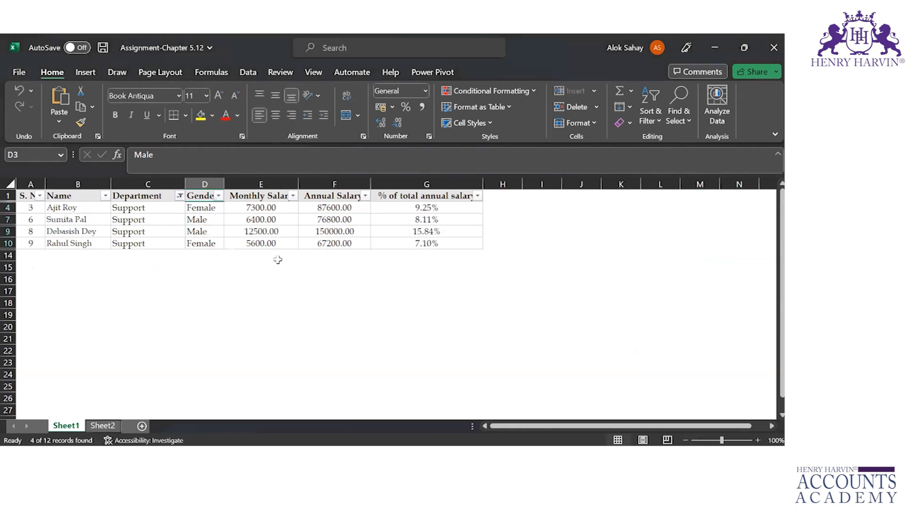
# - Review the filtered department entries and clear the filter from the Department column
pyautogui.click(129, 206)
pyautogui.click(129, 221)
pyautogui.press('Down')
pyautogui.press('Down')
pyautogui.press('Up')
pyautogui.press('Up')
pyautogui.press('Up')
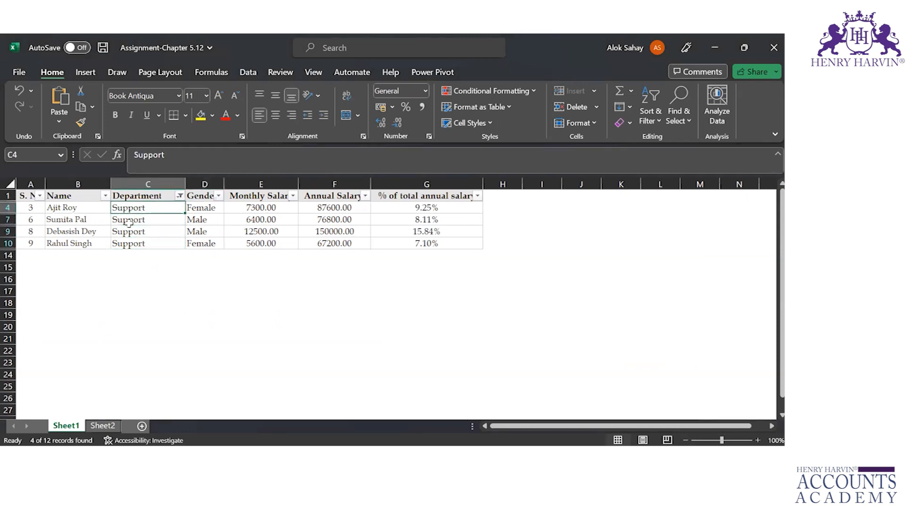
pyautogui.click(179, 196)
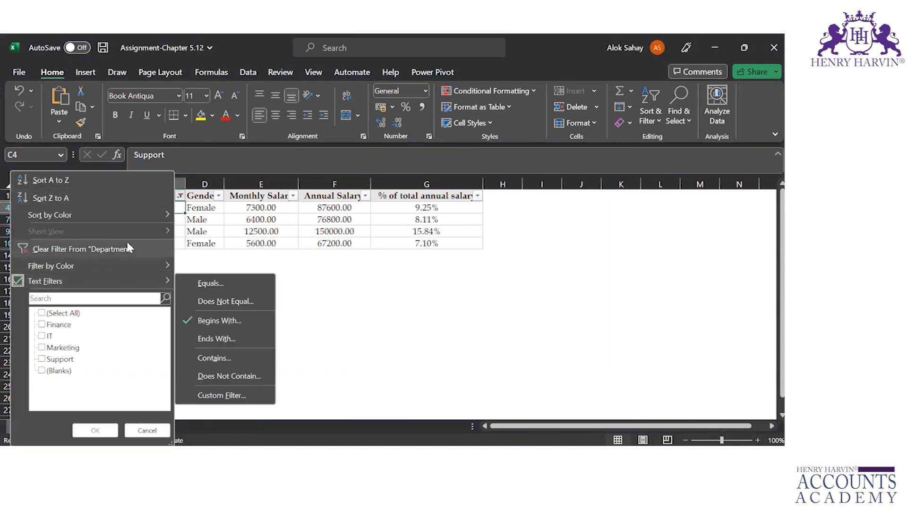
pyautogui.click(61, 250)
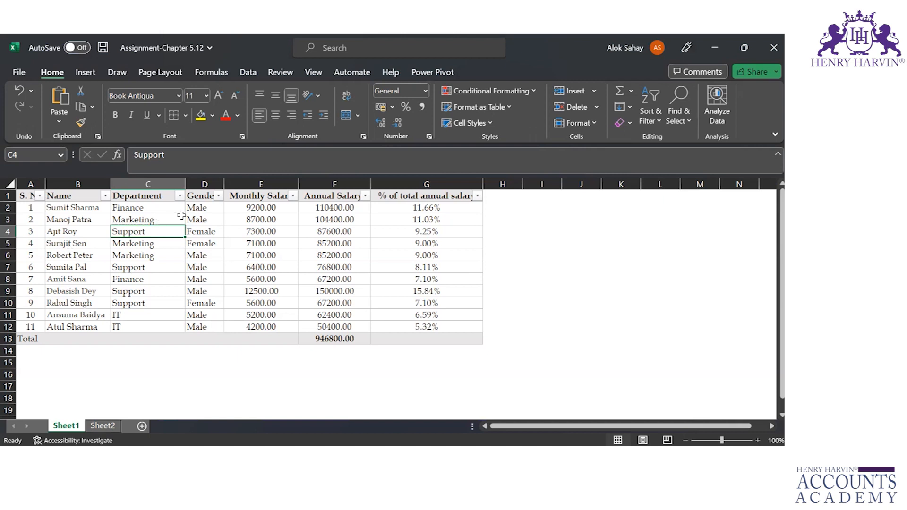
# - Filter the Monthly Salary column to show only values greater than 8000
pyautogui.click(293, 196)
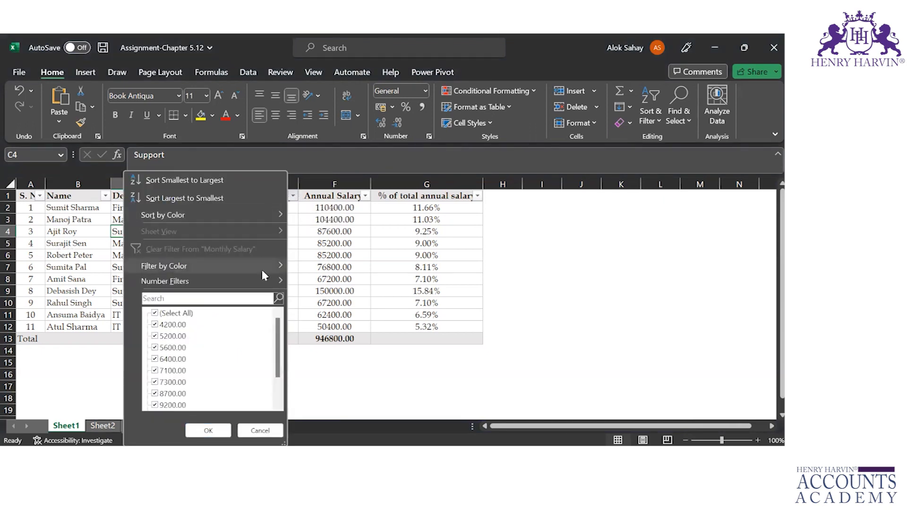
pyautogui.moveTo(262, 278)
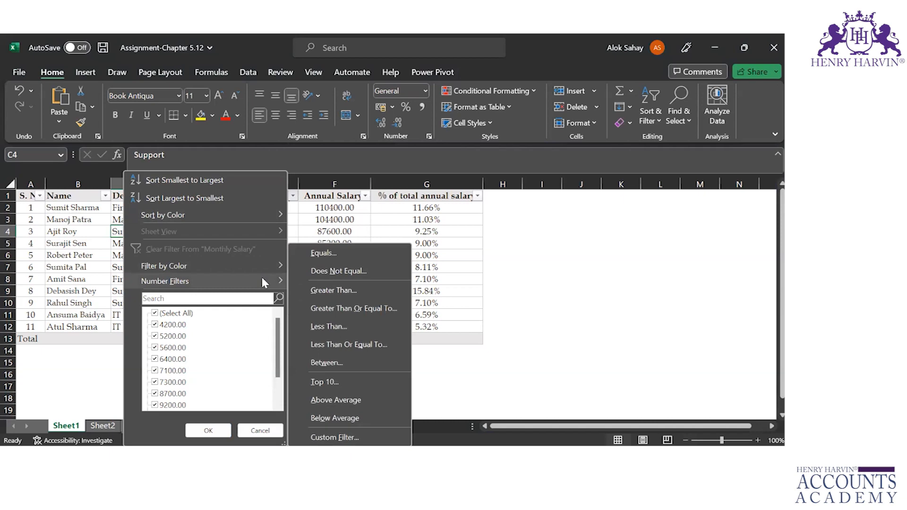
pyautogui.click(346, 292)
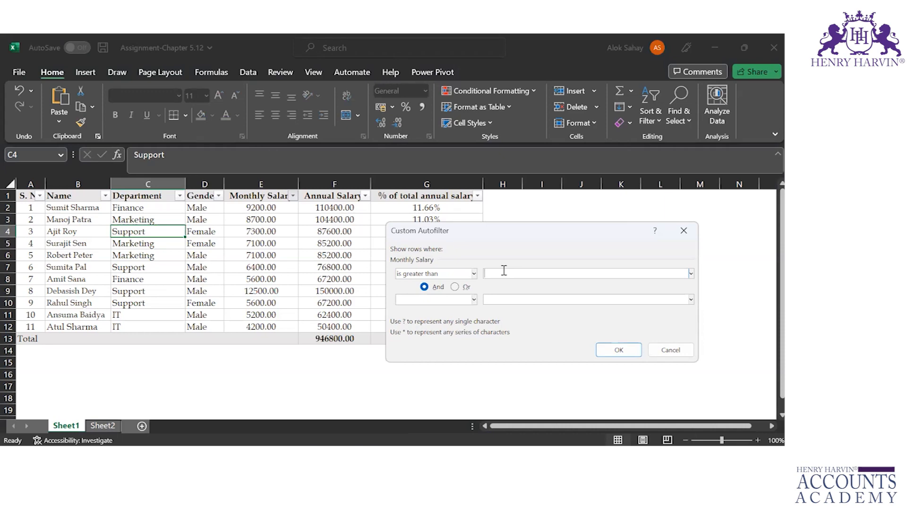
pyautogui.write('8000')
pyautogui.press('Return')
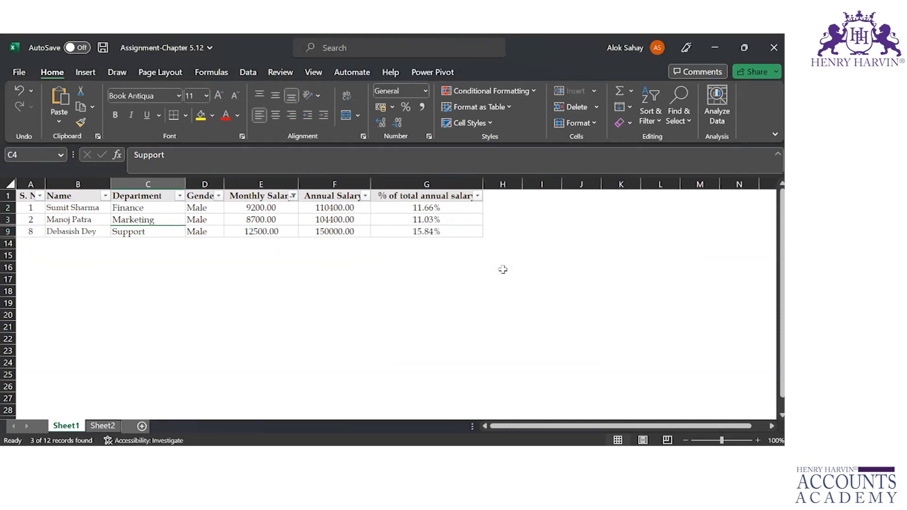
# - Review the filtered Monthly Salary entries and clear the filter from that column
pyautogui.press('Up')
pyautogui.press('Right')
pyautogui.press('Up')
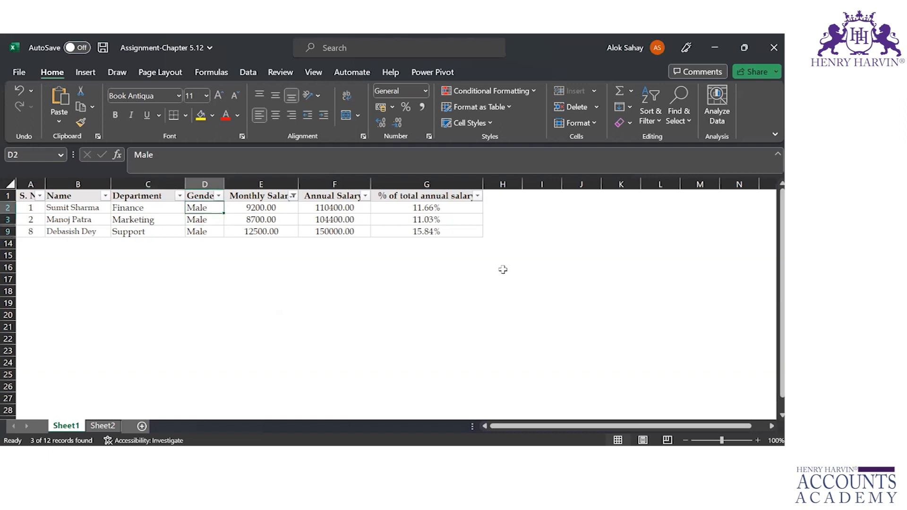
pyautogui.press('Right')
pyautogui.press('Down')
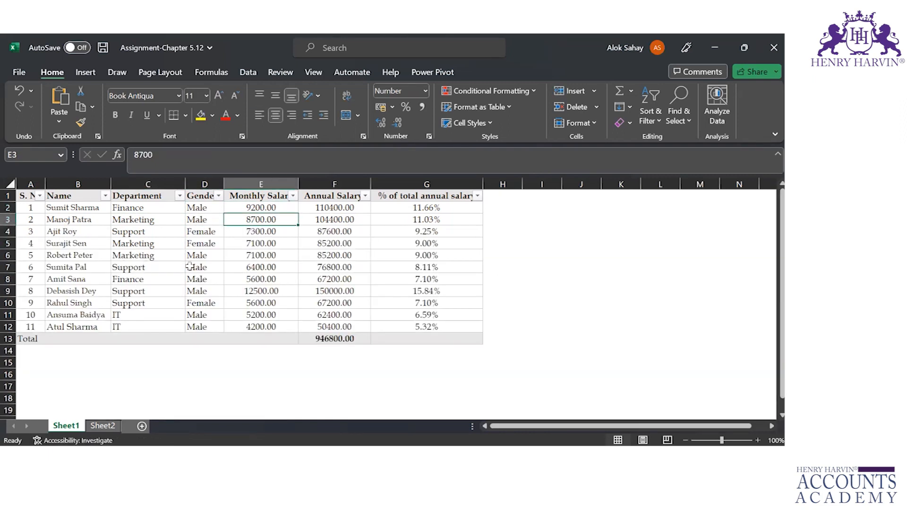
# - Check the Table of Contents slide in the PowerPoint presentation and return to the Excel workbook
pyautogui.hotkey('alt', 'Tab')
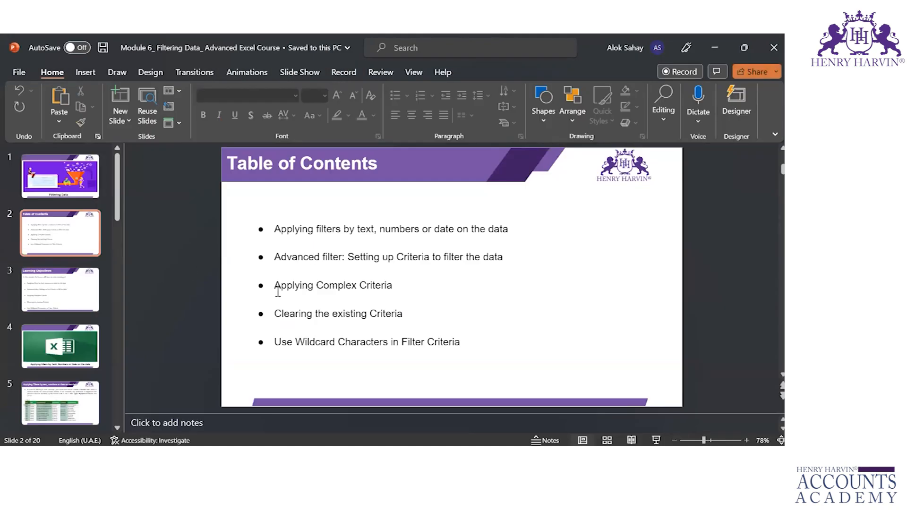
pyautogui.hotkey('alt', 'Tab')
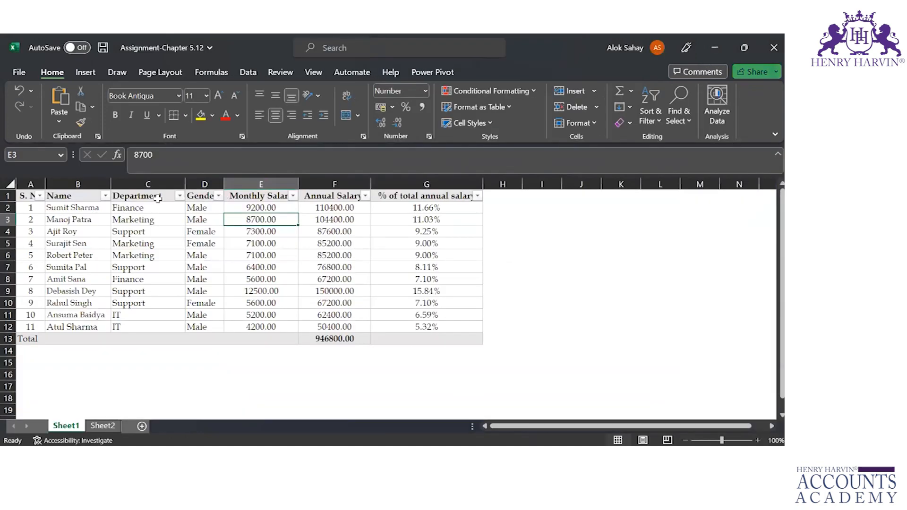
# - Start a custom filter on the Name column with the first condition set to contains "j"
pyautogui.click(105, 195)
pyautogui.moveTo(180, 279)
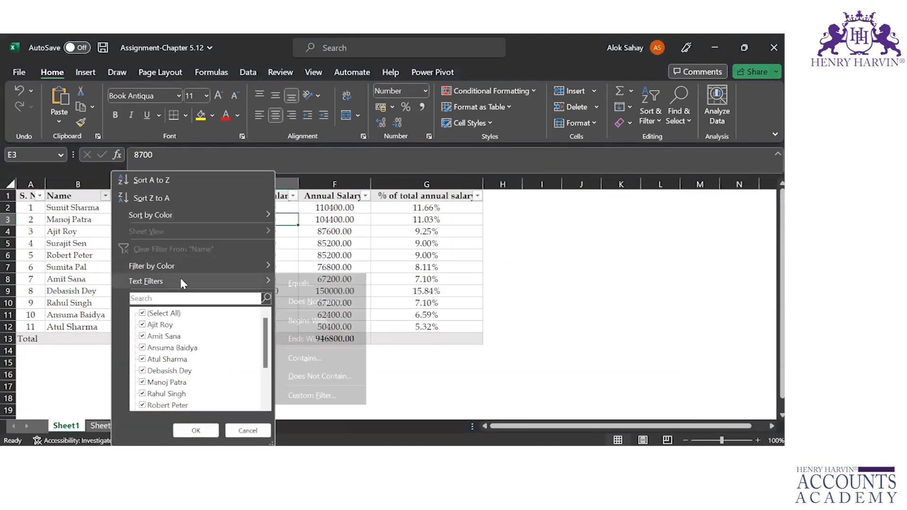
pyautogui.click(304, 396)
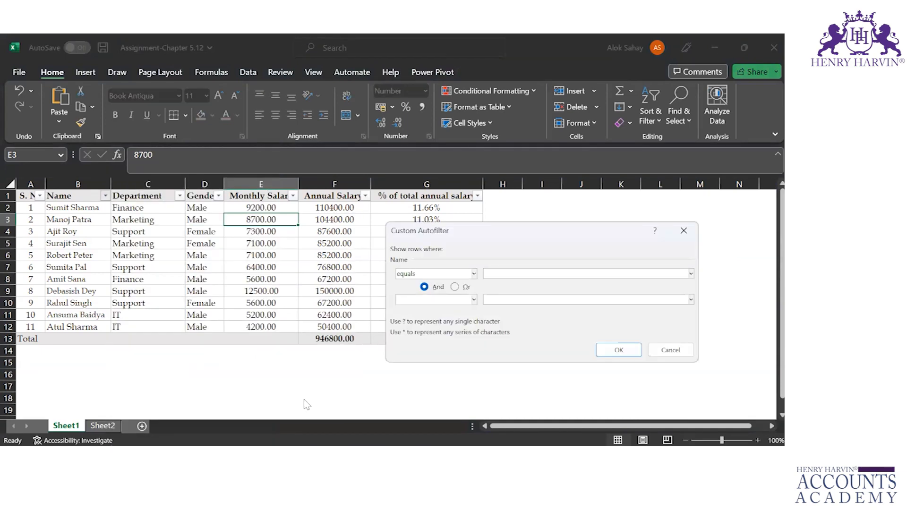
pyautogui.click(474, 275)
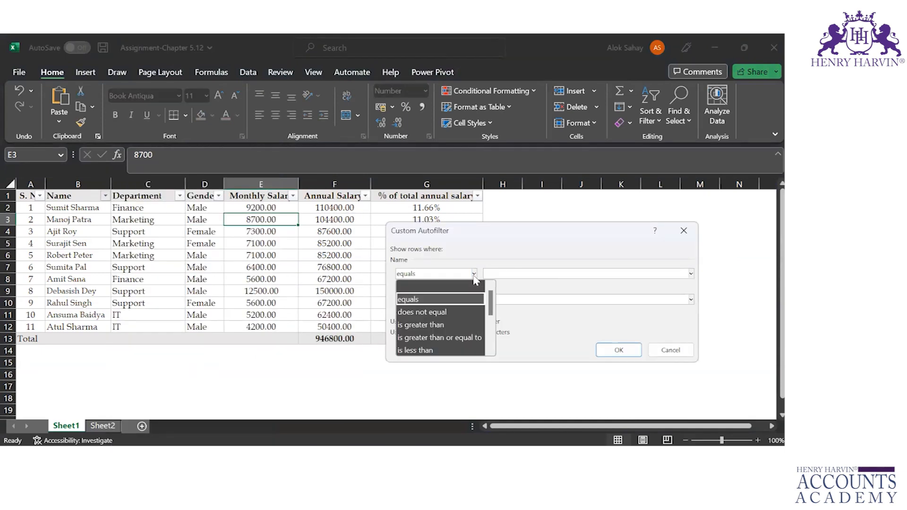
pyautogui.click(490, 348)
pyautogui.click(489, 344)
pyautogui.scroll(1, 412, 340)
pyautogui.scroll(-1, 410, 336)
pyautogui.click(410, 337)
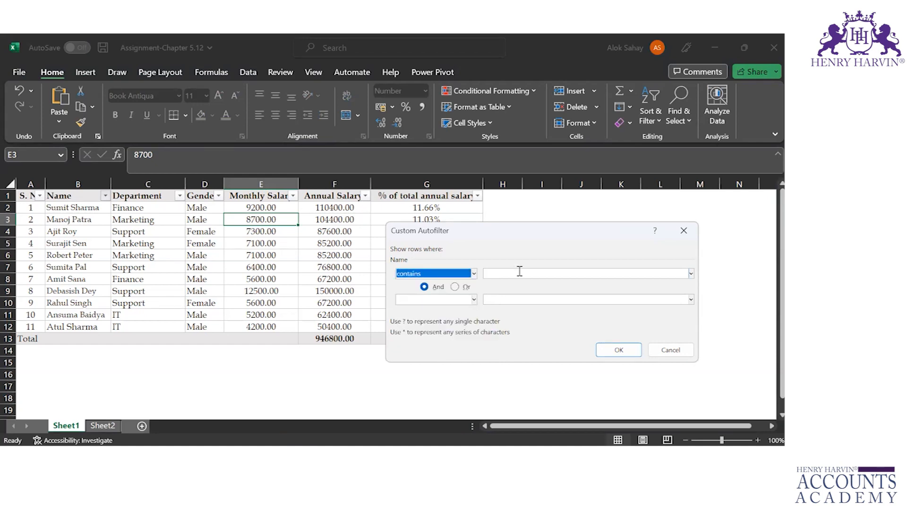
pyautogui.click(520, 271)
pyautogui.write('j')
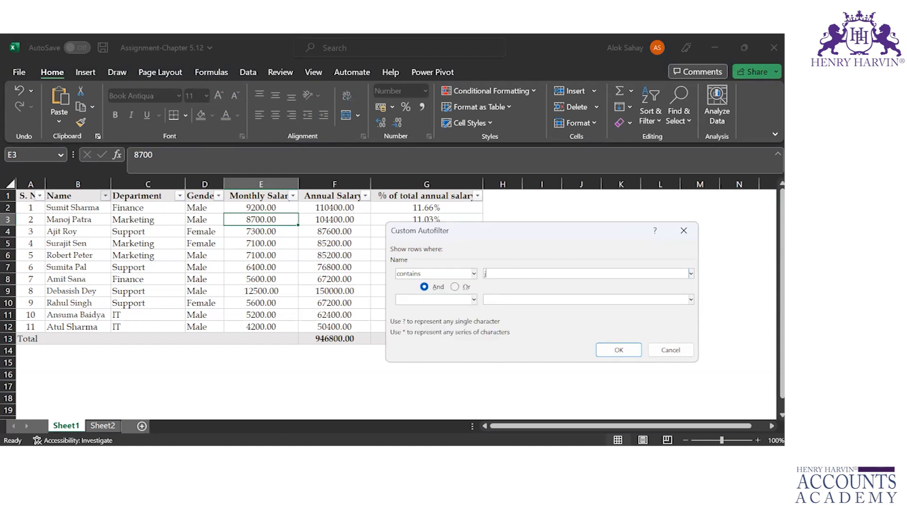
# - Add a second And condition requiring the name to contain "r", and apply the custom filter
pyautogui.click(473, 300)
pyautogui.scroll(-2, 491, 373)
pyautogui.click(425, 364)
pyautogui.click(500, 300)
pyautogui.write('r')
pyautogui.click(607, 352)
# - Review the names in the filtered rows and clear the filter from the Name column
pyautogui.click(64, 206)
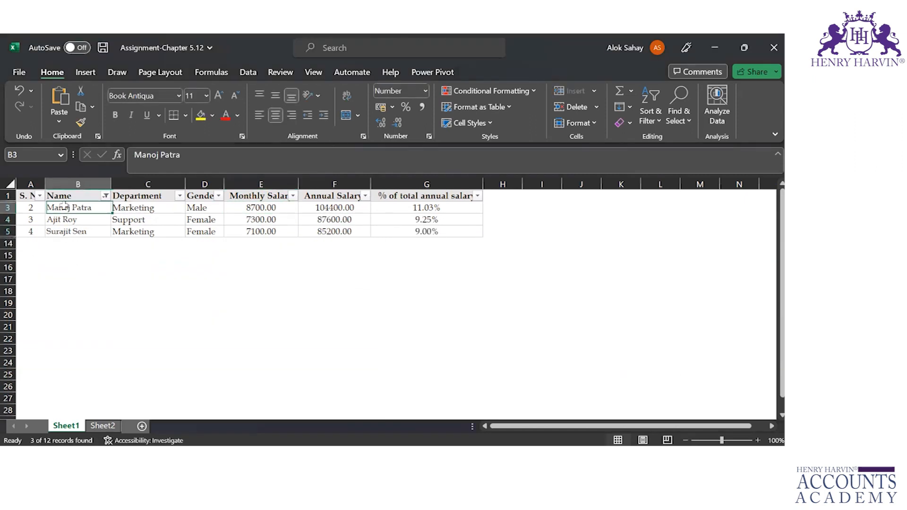
pyautogui.press('Down')
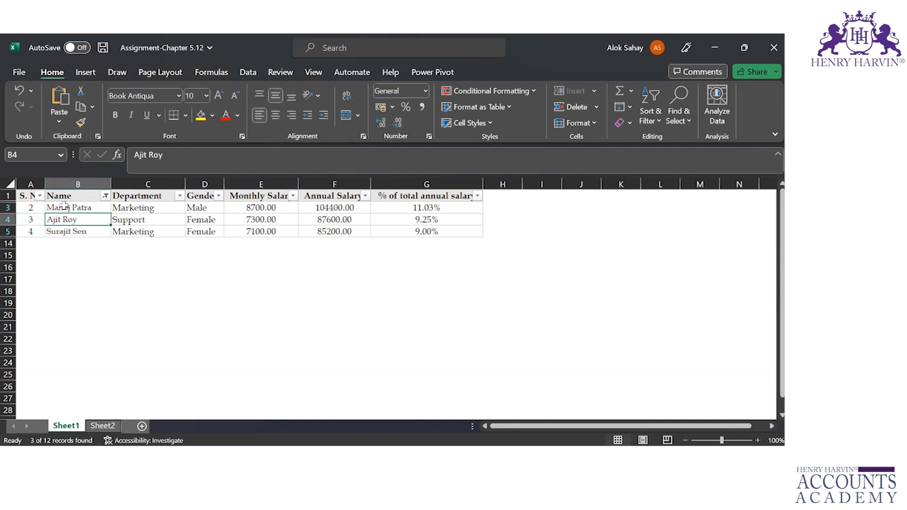
pyautogui.press('Down')
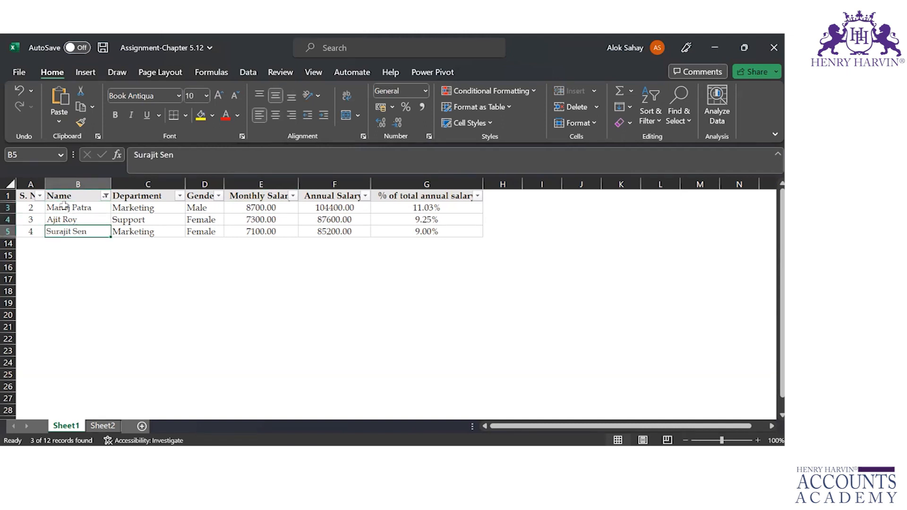
pyautogui.press('Up')
pyautogui.press('Up')
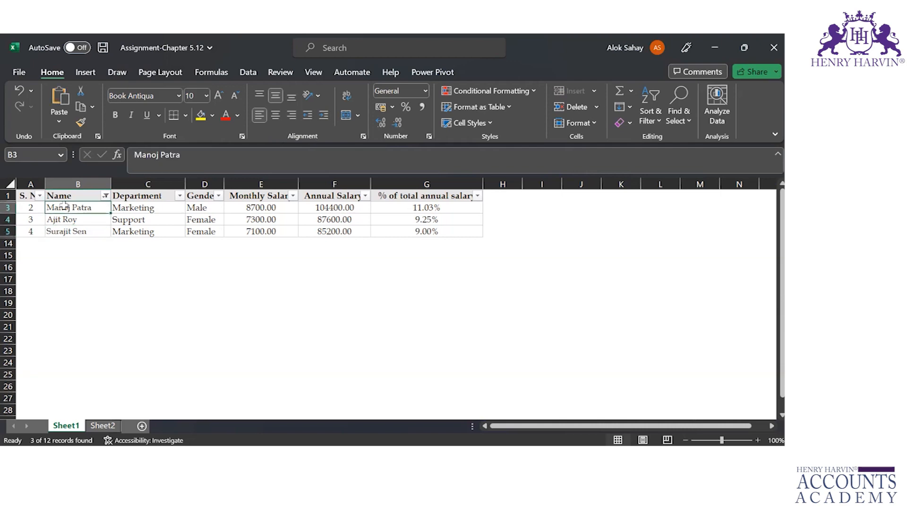
pyautogui.click(105, 196)
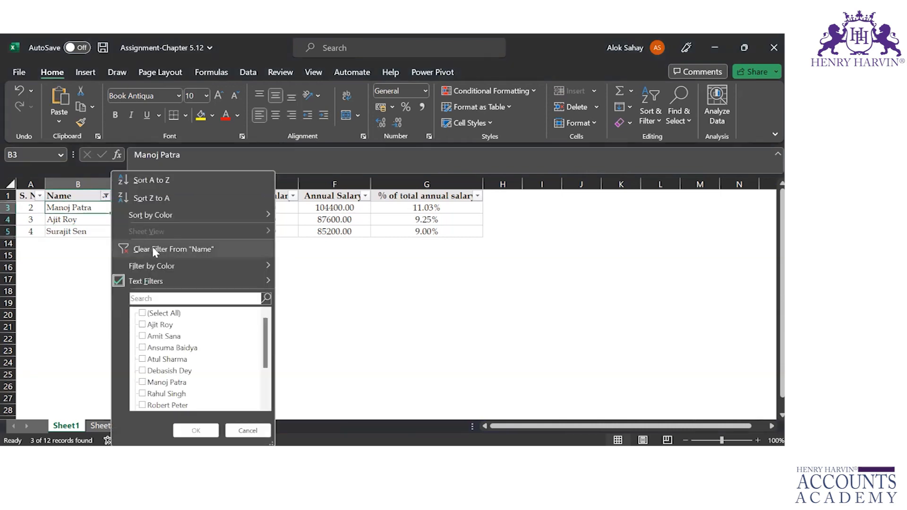
pyautogui.click(152, 247)
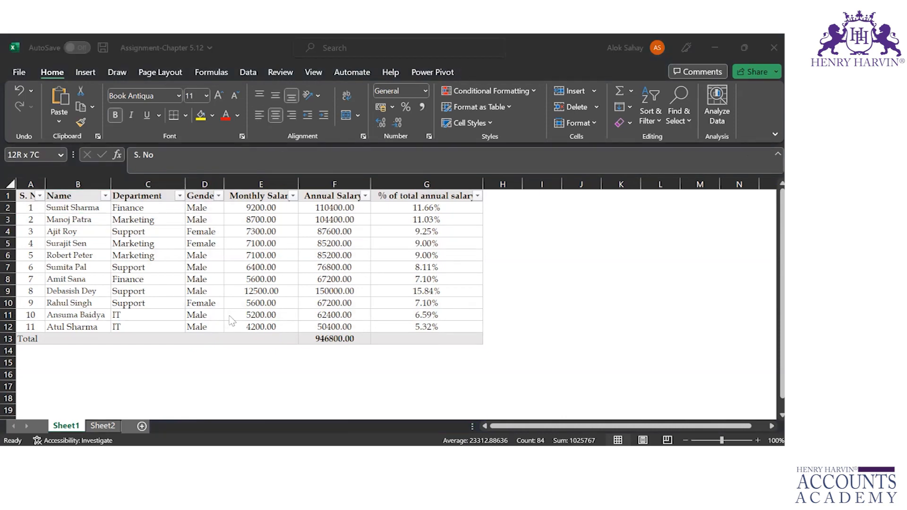
pyautogui.click(106, 196)
pyautogui.click(106, 196)
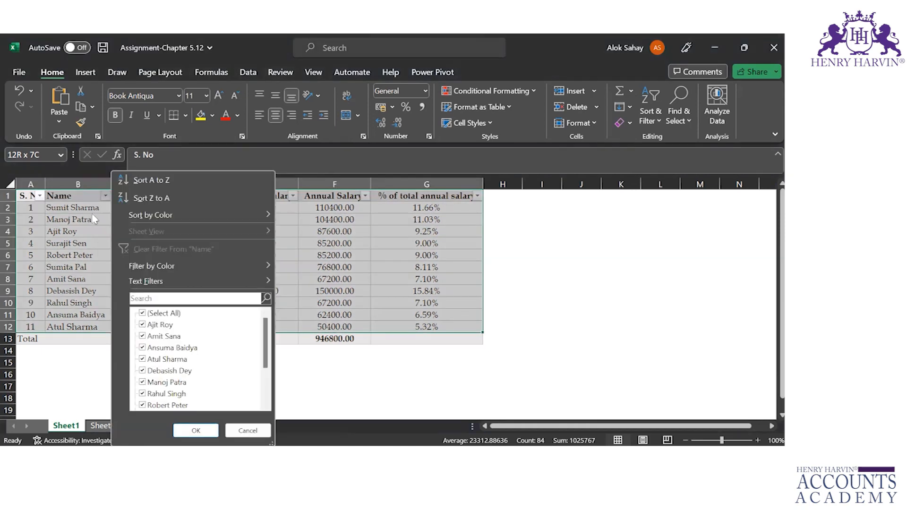
pyautogui.click(91, 215)
pyautogui.click(92, 215)
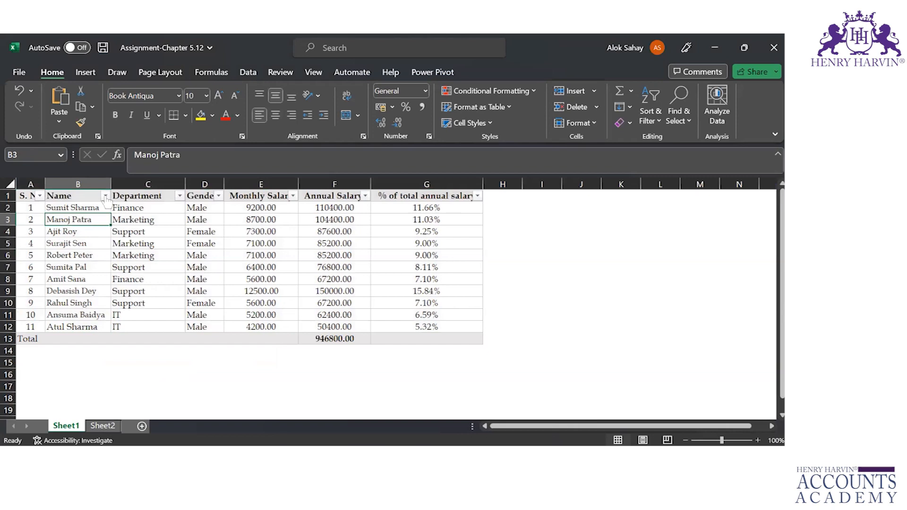
pyautogui.click(106, 196)
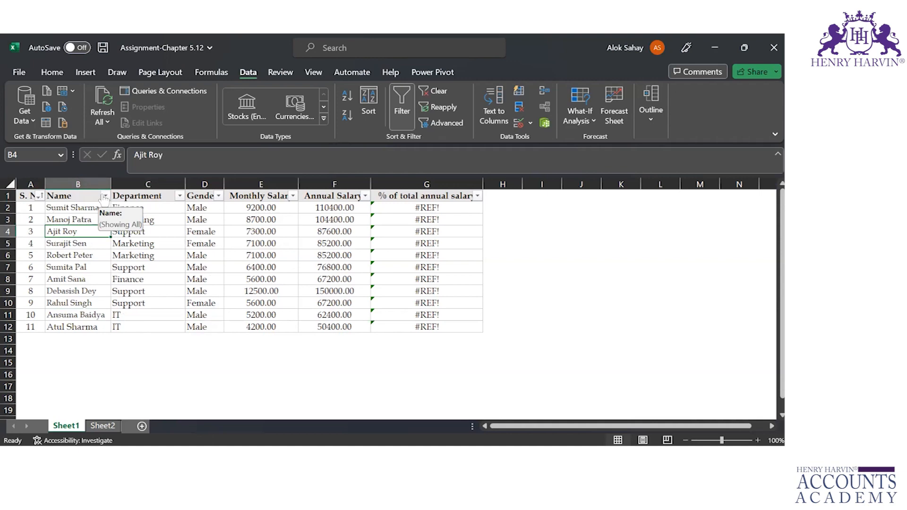
# - Undo the recent sorting and the deletion of the Total row in row 13
pyautogui.hotkey('ctrl', 'z')
pyautogui.hotkey('ctrl', 'z')
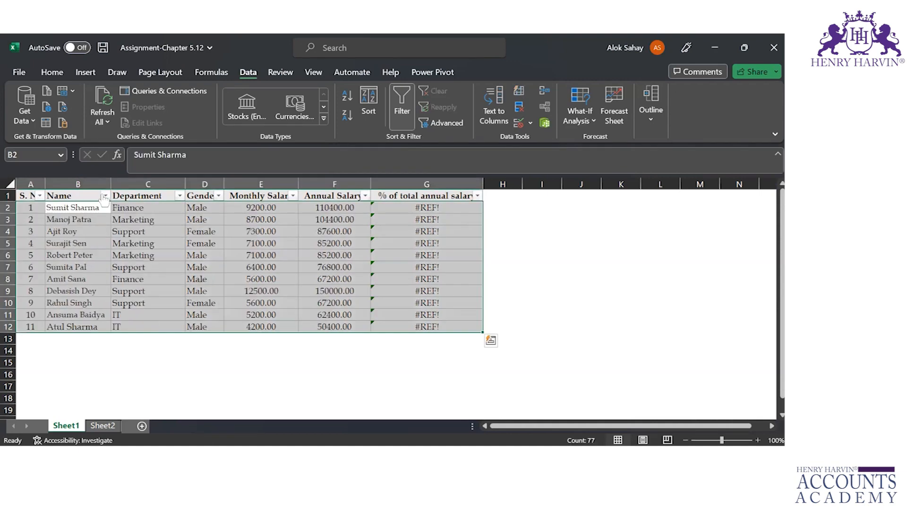
pyautogui.hotkey('ctrl', 'z')
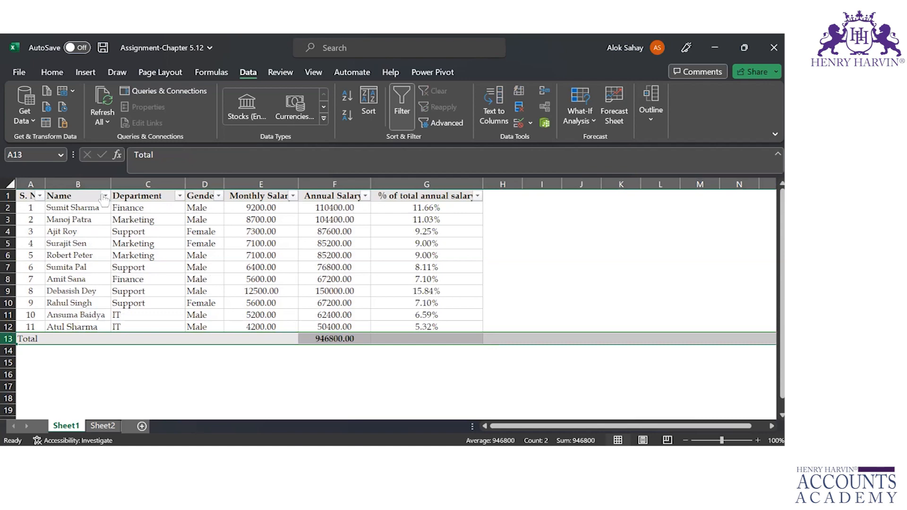
pyautogui.click(103, 209)
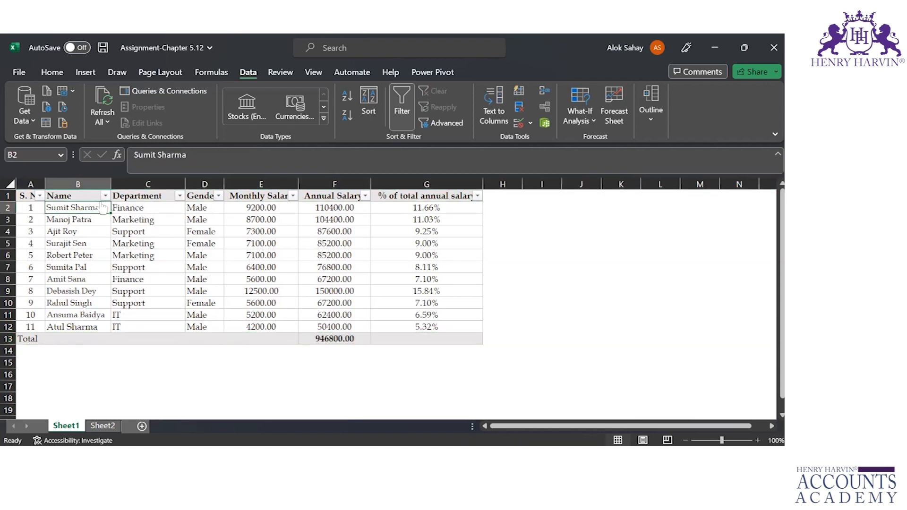
pyautogui.click(105, 195)
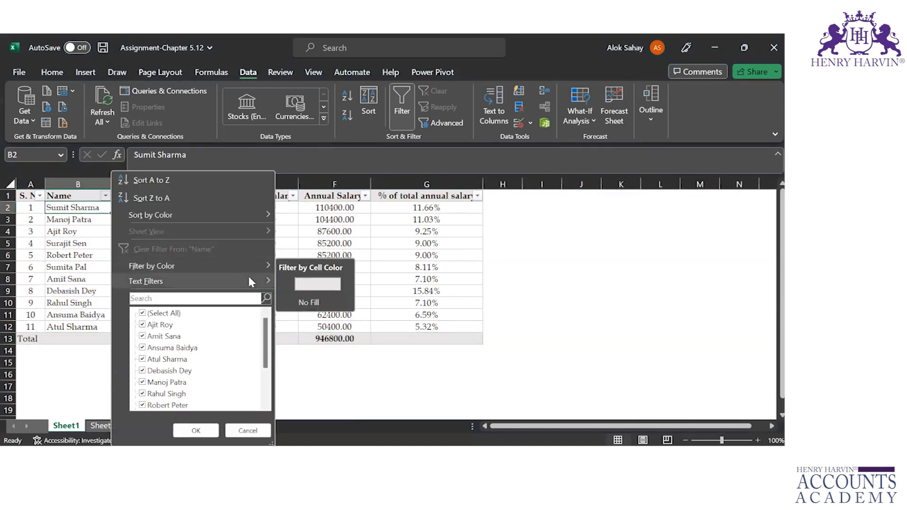
pyautogui.moveTo(252, 282)
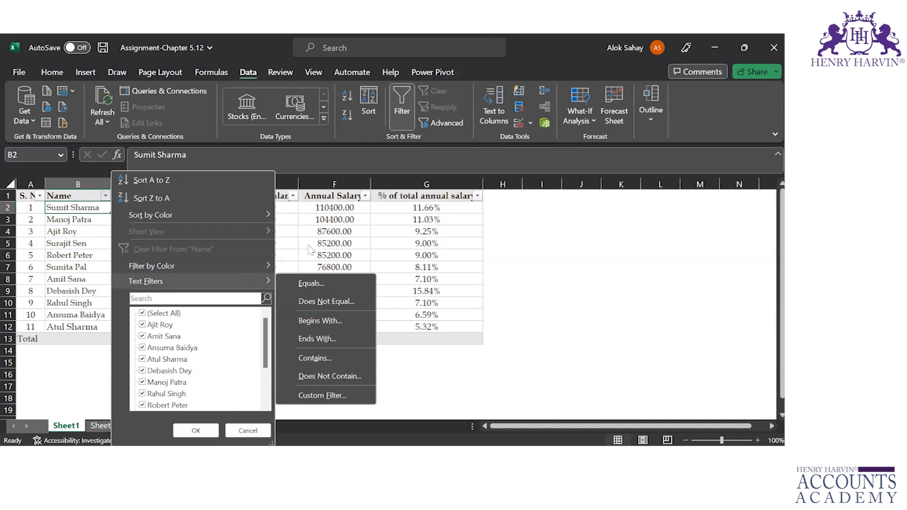
pyautogui.click(332, 239)
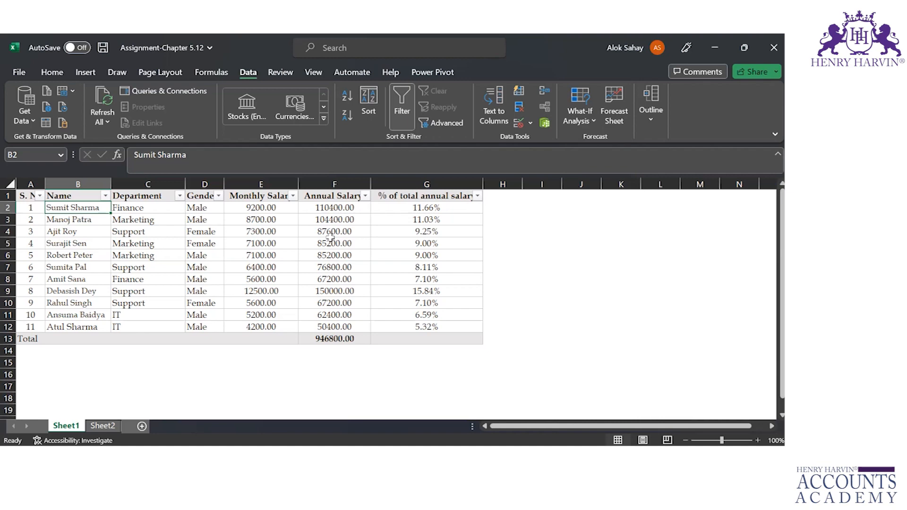
# - Switch to the PowerPoint presentation and go to the "Advanced Filter cont.." slide about specifying conditions under the headers
pyautogui.hotkey('alt', 'Tab')
pyautogui.scroll(-3, 330, 237)
pyautogui.scroll(4, 330, 238)
pyautogui.scroll(2, 330, 238)
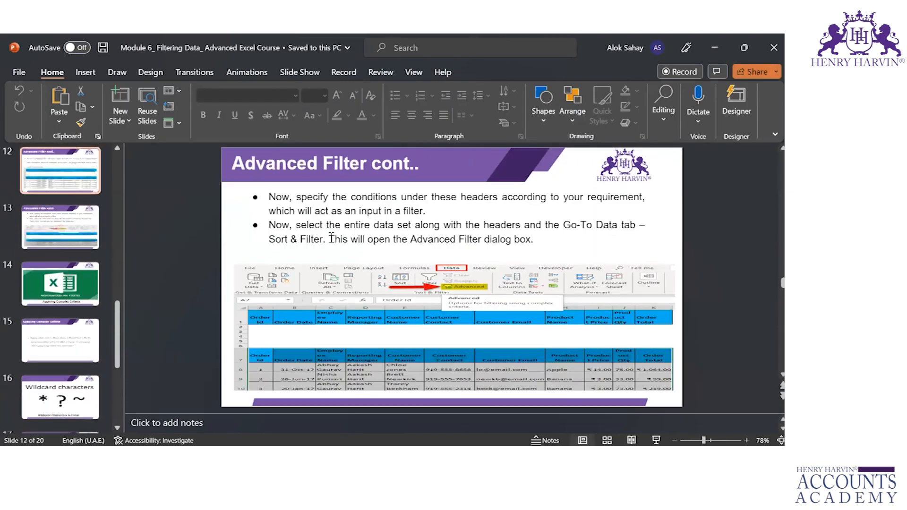
# - Advance to the following Advanced Filter slide, switch back to the Excel salary workbook, and view the Name column's filter options
pyautogui.scroll(-1, 332, 239)
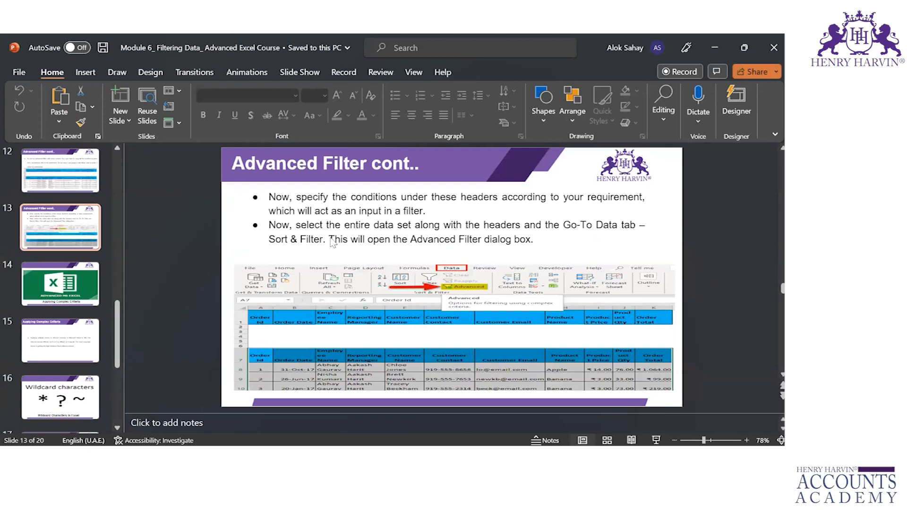
pyautogui.hotkey('alt', 'Tab')
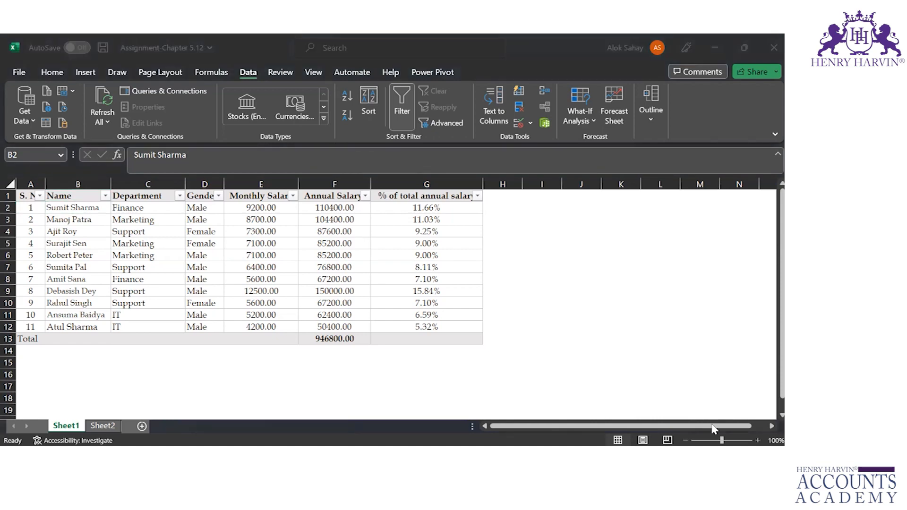
pyautogui.click(106, 196)
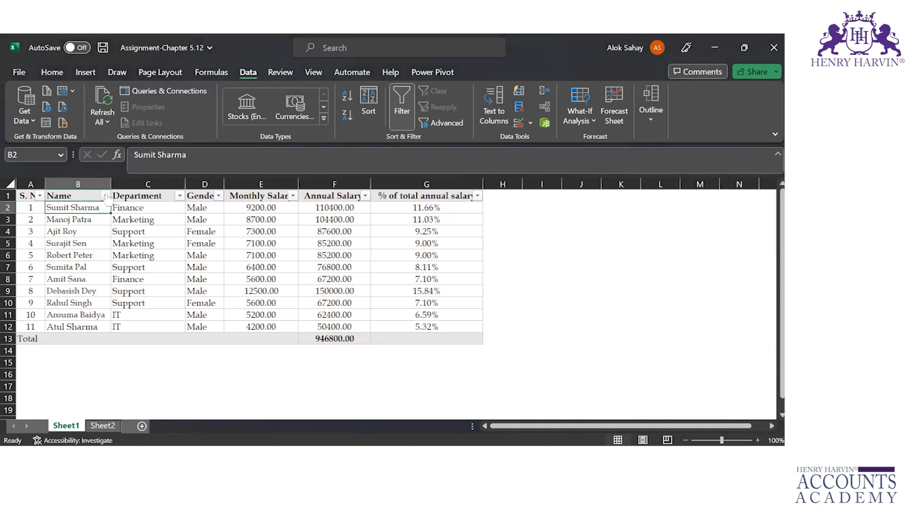
pyautogui.click(106, 195)
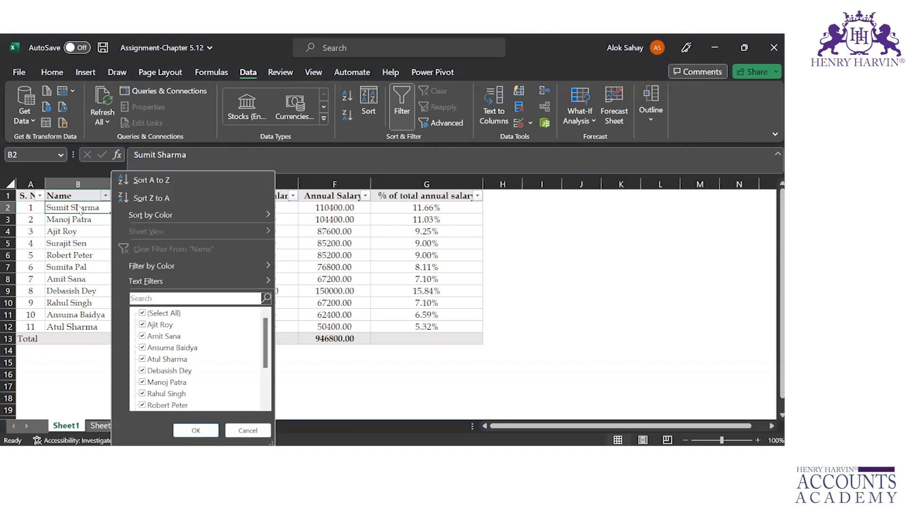
pyautogui.click(78, 209)
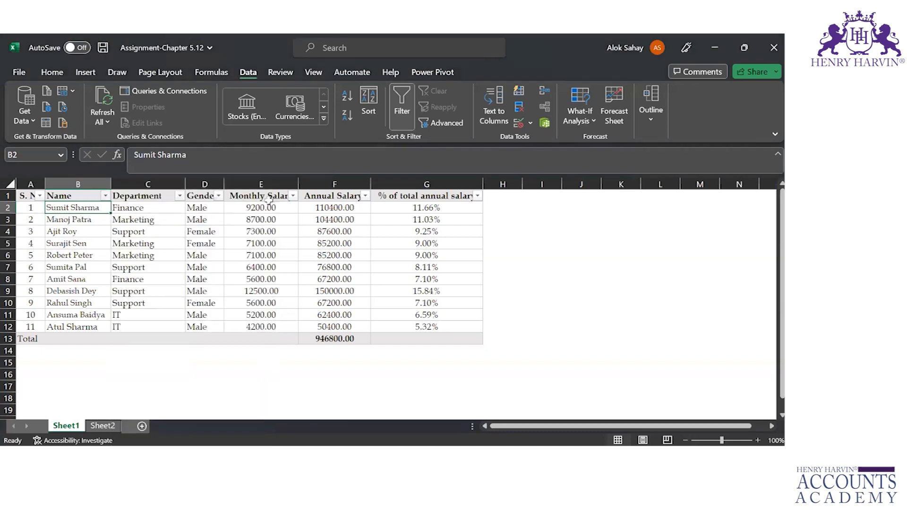
# - Filter the Department column to show only Marketing, and clear that filter again to restore all rows
pyautogui.click(180, 196)
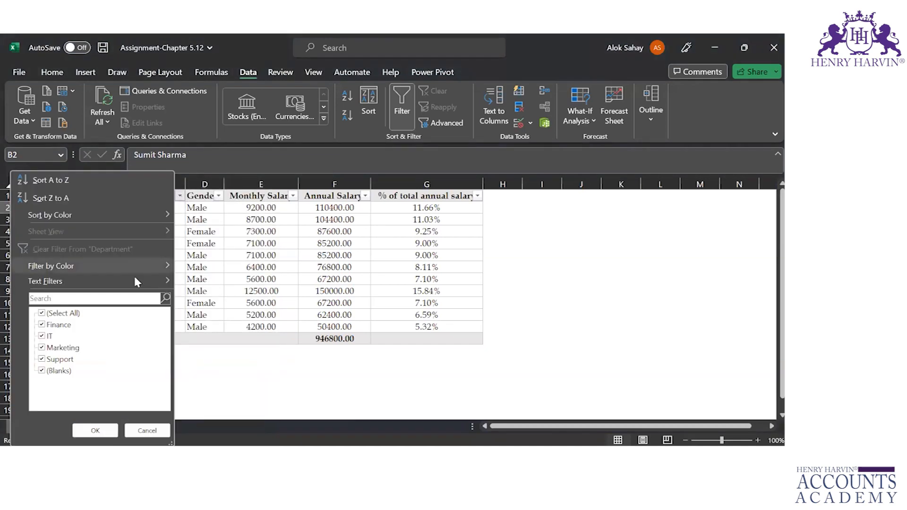
pyautogui.click(42, 313)
pyautogui.click(42, 348)
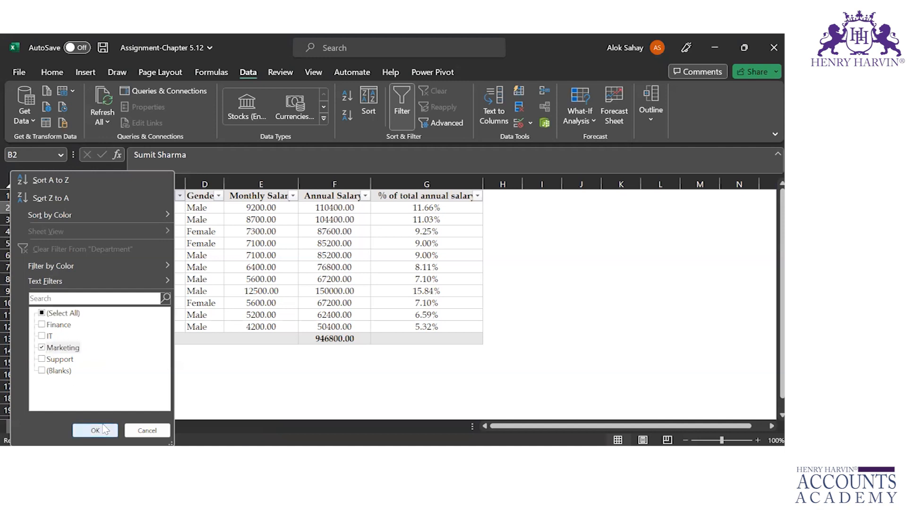
pyautogui.click(95, 430)
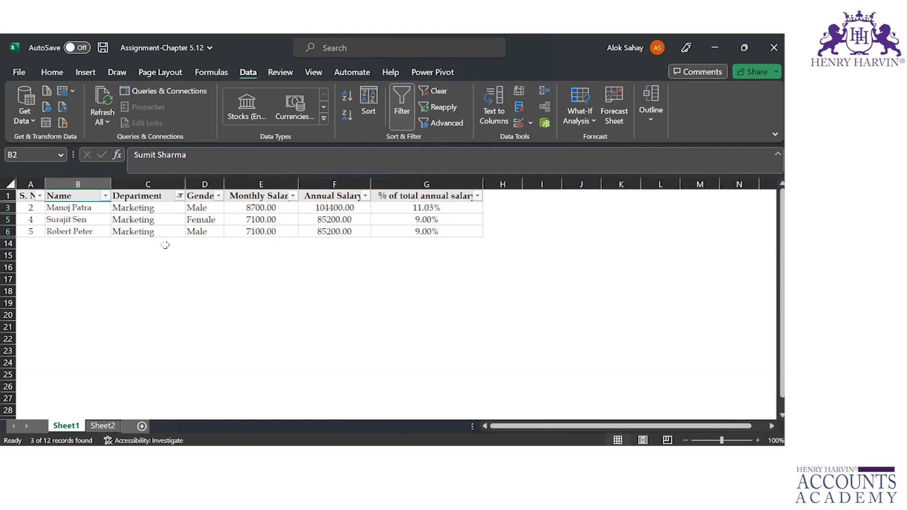
pyautogui.click(109, 252)
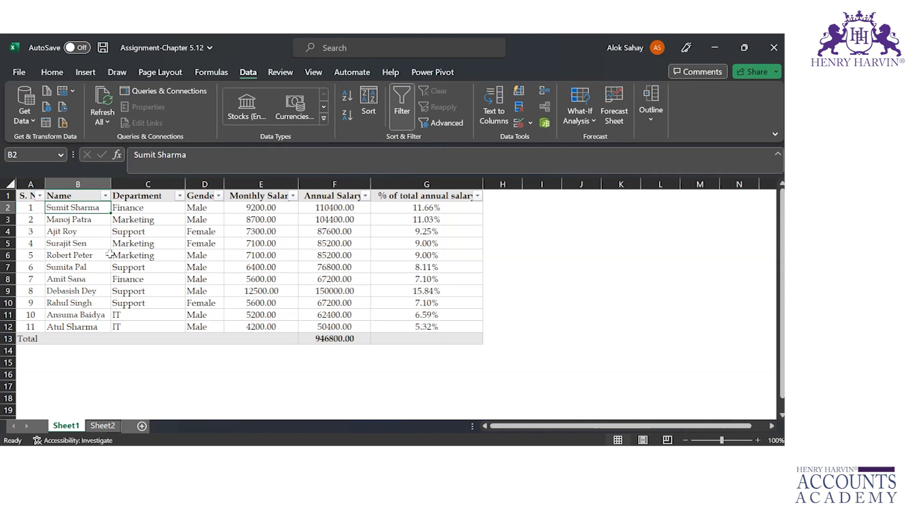
# - Copy the Department header and the Finance cell from C1:C2 to J1:J2, and widen column J to fit the header
pyautogui.press('Right')
pyautogui.press('Up')
pyautogui.hotkey('shift', 'Down')
pyautogui.hotkey('ctrl', 'c')
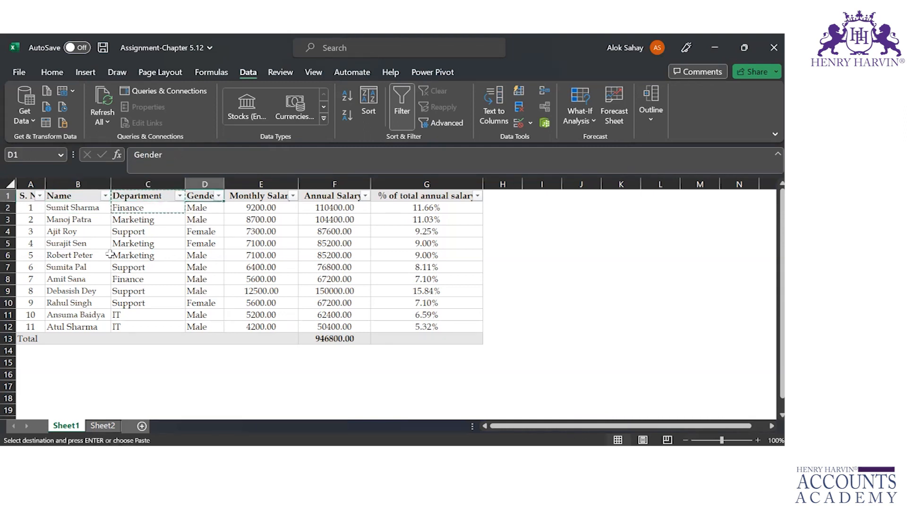
pyautogui.press('Right')
pyautogui.press('Right')
pyautogui.press('Right')
pyautogui.press('Right')
pyautogui.press('Right')
pyautogui.press('Right')
pyautogui.press('Right')
pyautogui.hotkey('ctrl', 'v')
pyautogui.press('Down')
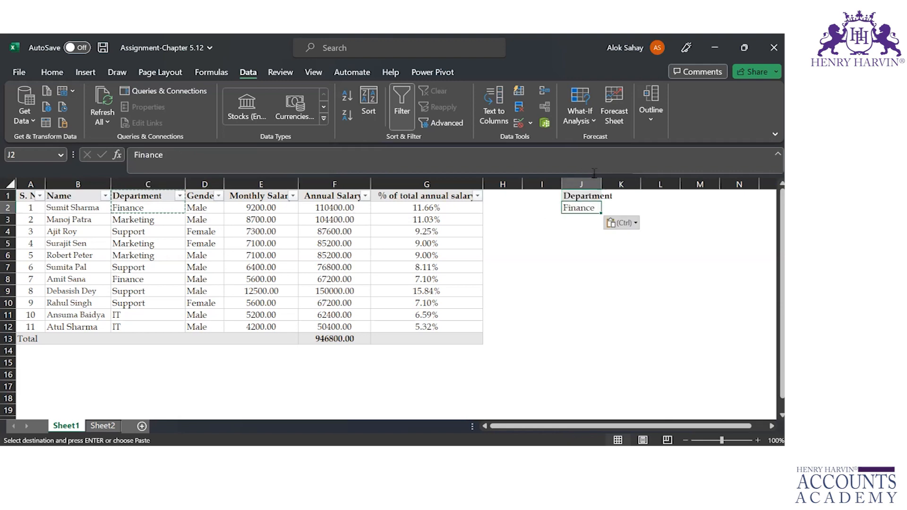
pyautogui.moveTo(601, 188); pyautogui.dragTo(615, 188)
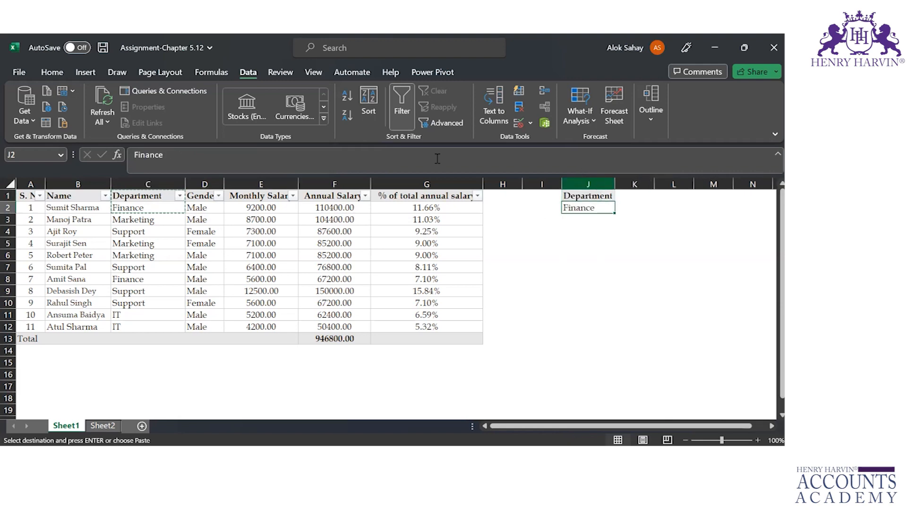
# - Start an Advanced Filter with the list range $A$1:$G$12 and the option to filter the list in place
pyautogui.click(435, 123)
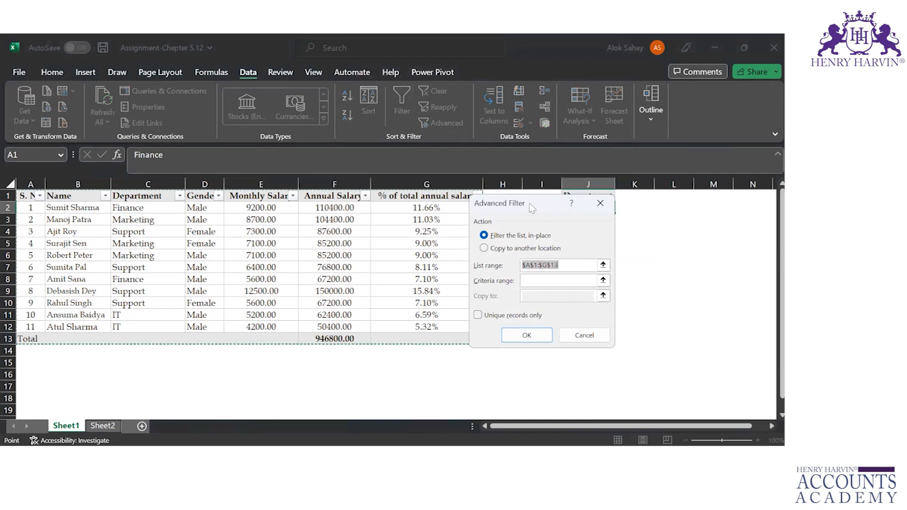
pyautogui.moveTo(529, 204); pyautogui.dragTo(597, 231)
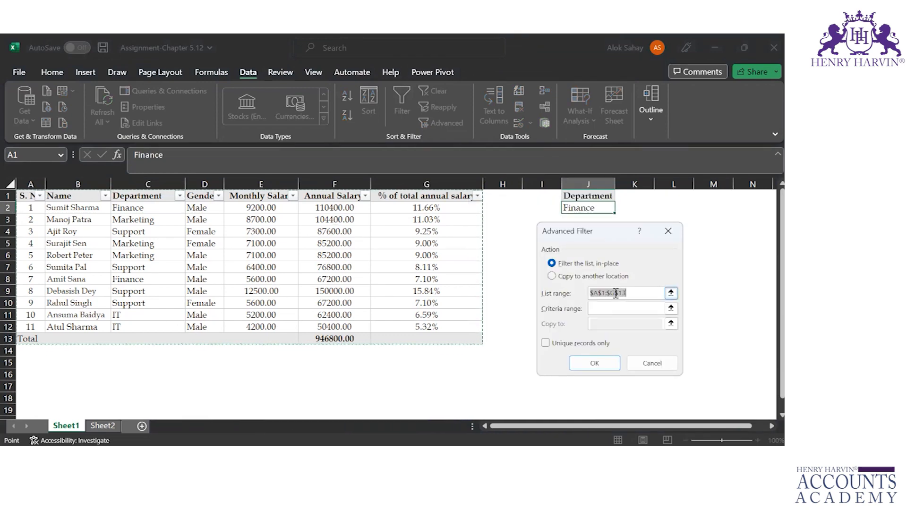
pyautogui.click(631, 293)
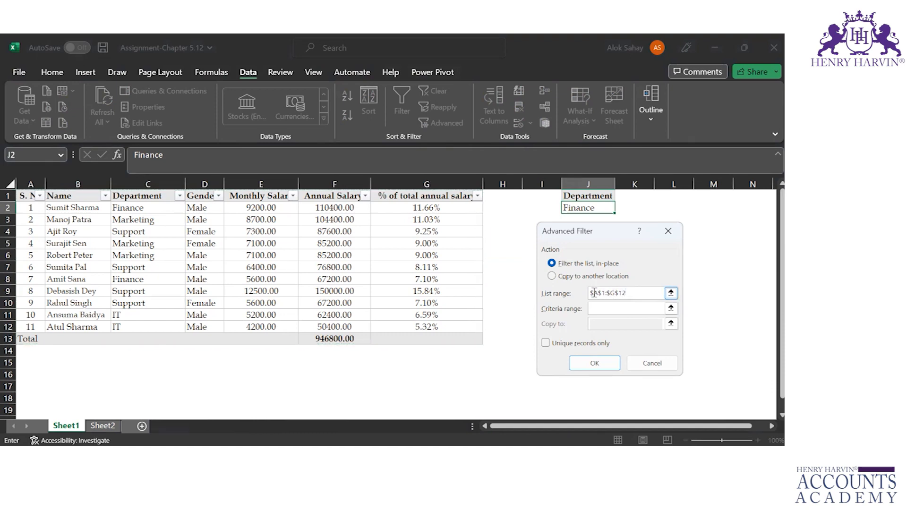
pyautogui.click(552, 277)
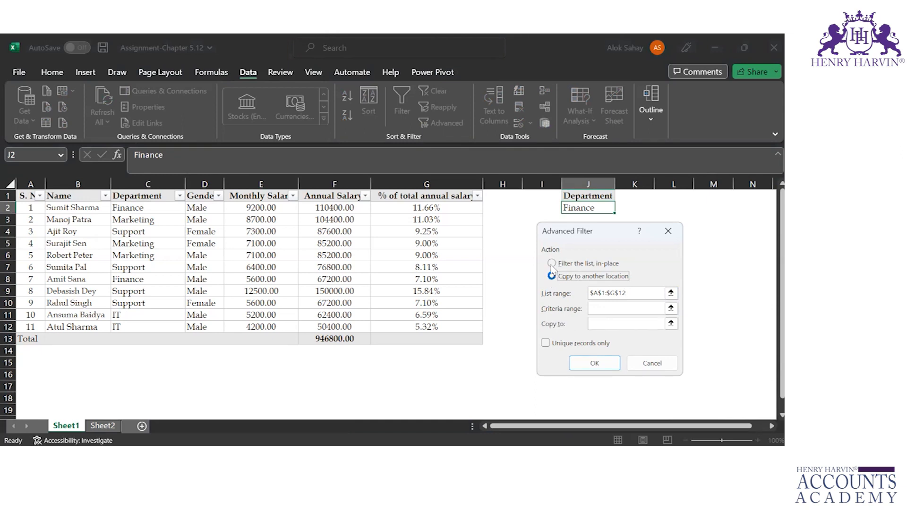
pyautogui.click(552, 264)
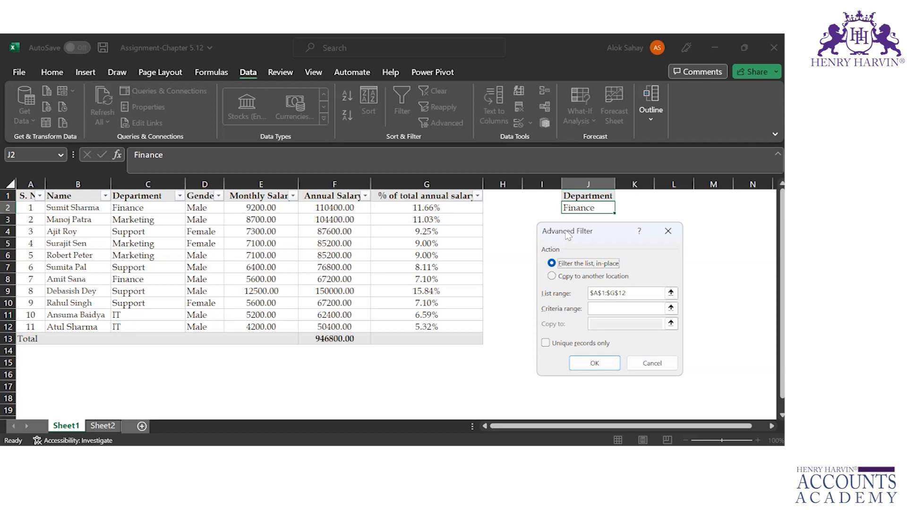
# - Set the Advanced Filter's criteria range to J1:J2 and apply it to the salary table
pyautogui.click(602, 308)
pyautogui.moveTo(579, 195); pyautogui.dragTo(580, 207)
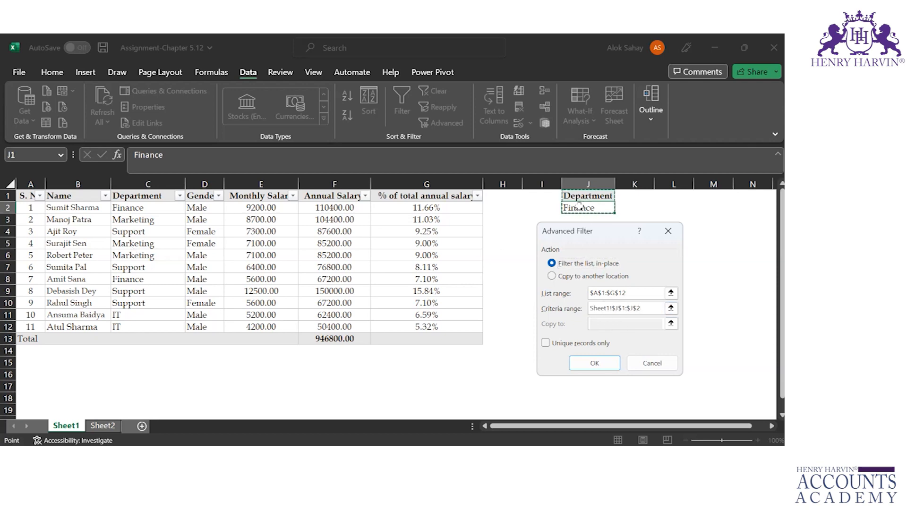
pyautogui.click(595, 364)
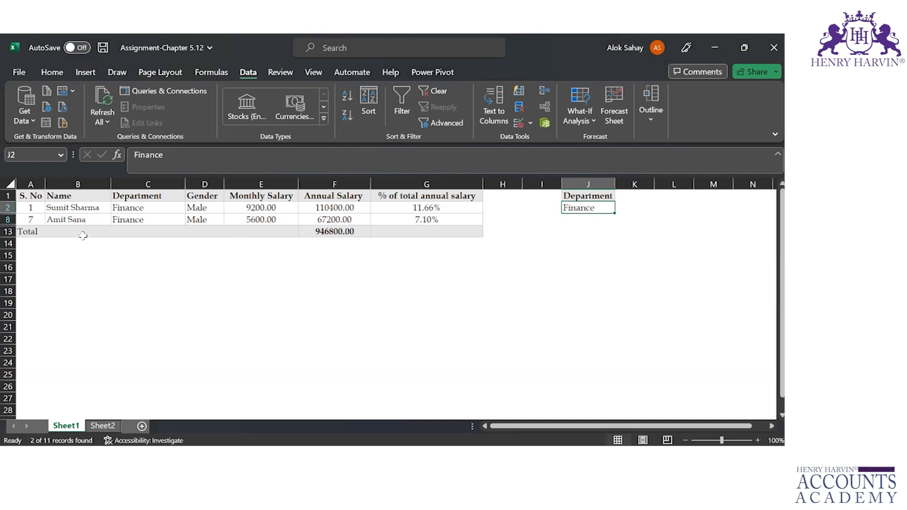
# - Examine the table's header cells and the department entries in the filtered rows
pyautogui.click(92, 196)
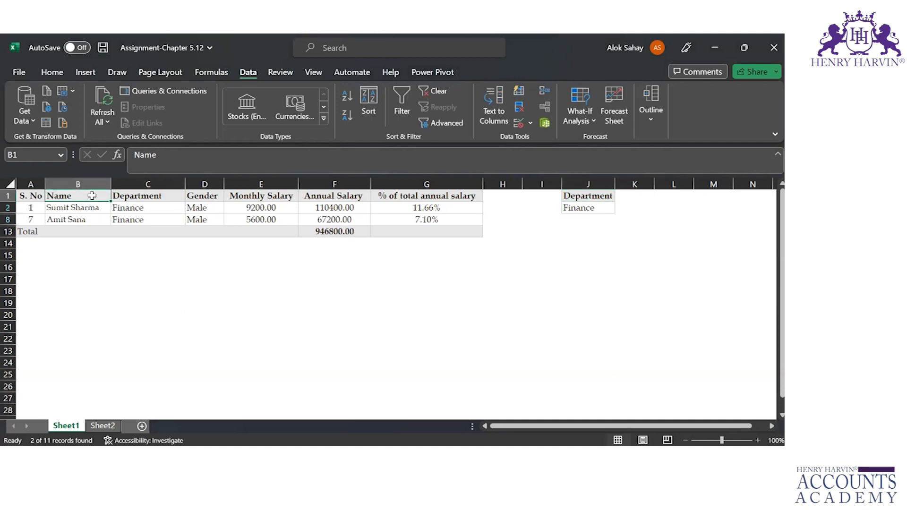
pyautogui.press('Right')
pyautogui.press('Right')
pyautogui.press('Right')
pyautogui.press('Right')
pyautogui.press('Right')
pyautogui.press('Right')
pyautogui.press('Left')
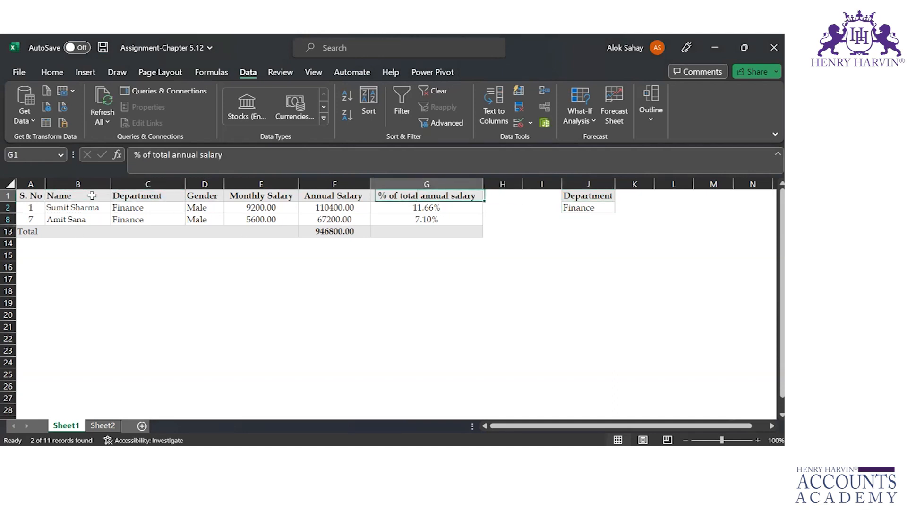
pyautogui.press('Home')
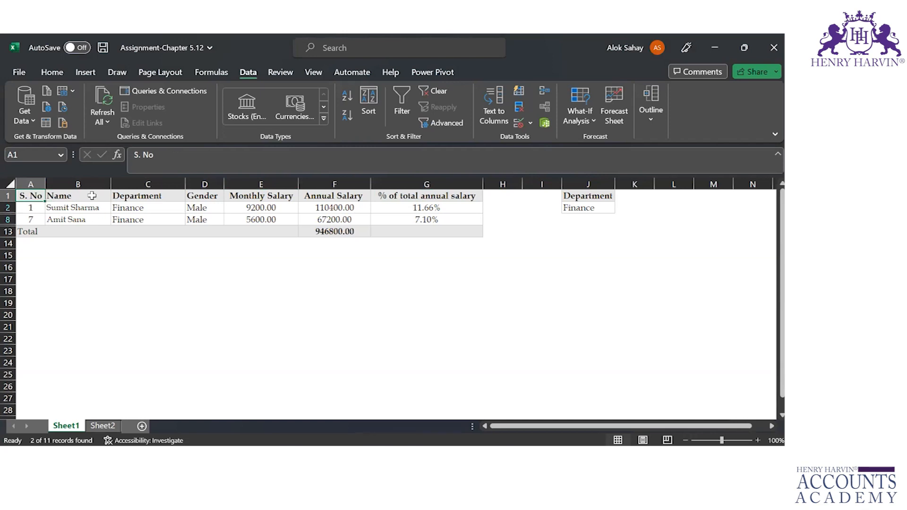
pyautogui.press('Right')
pyautogui.press('Right')
pyautogui.press('Down')
pyautogui.press('Down')
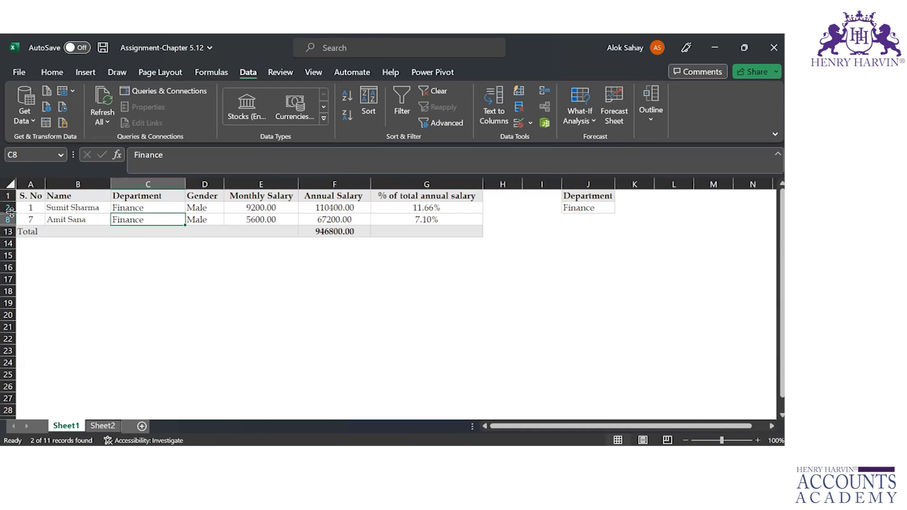
# - Enlarge rows 2 and 7 at their borders to expose rows hidden by the filter, and undo the row height changes
pyautogui.moveTo(6, 213); pyautogui.dragTo(6, 254)
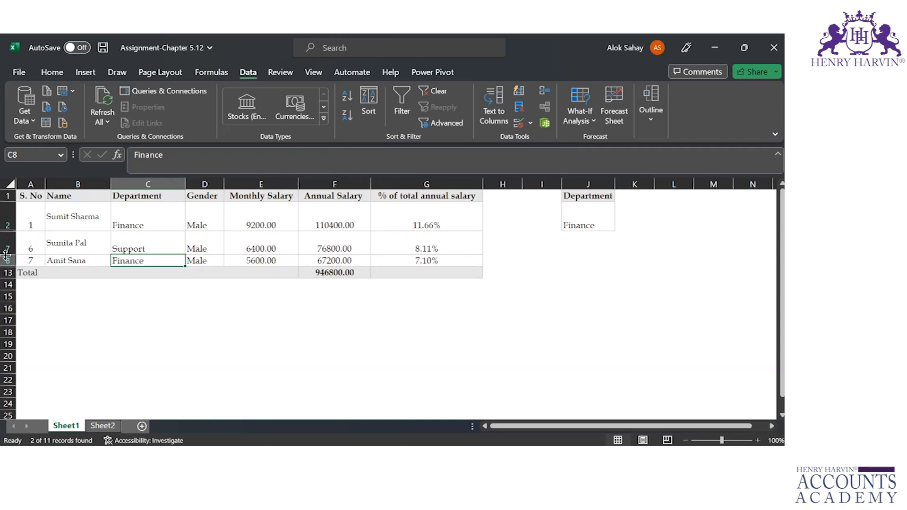
pyautogui.hotkey('ctrl', 'z')
pyautogui.hotkey('ctrl', 'z')
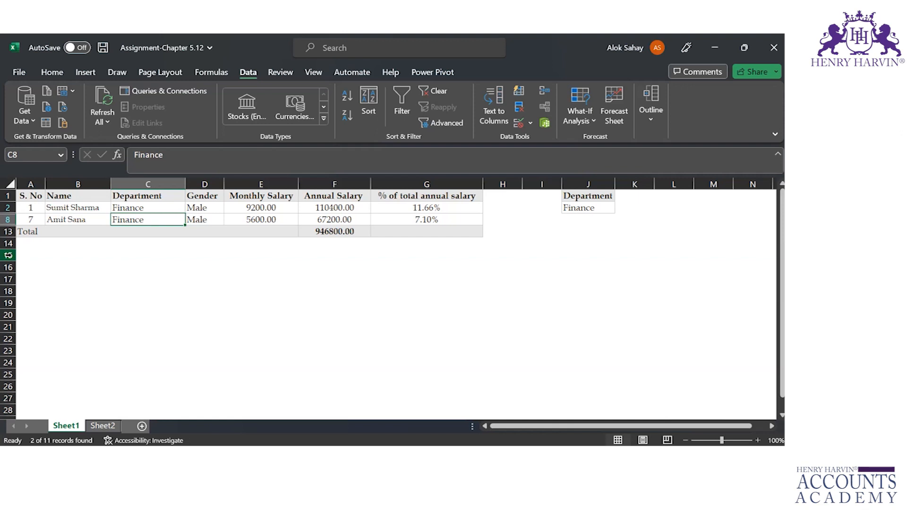
# - Turn the header filters back on to show all rows, and copy Marketing from C3 into J3 under the Finance criterion
pyautogui.hotkey('ctrl', 'shift', 'l')
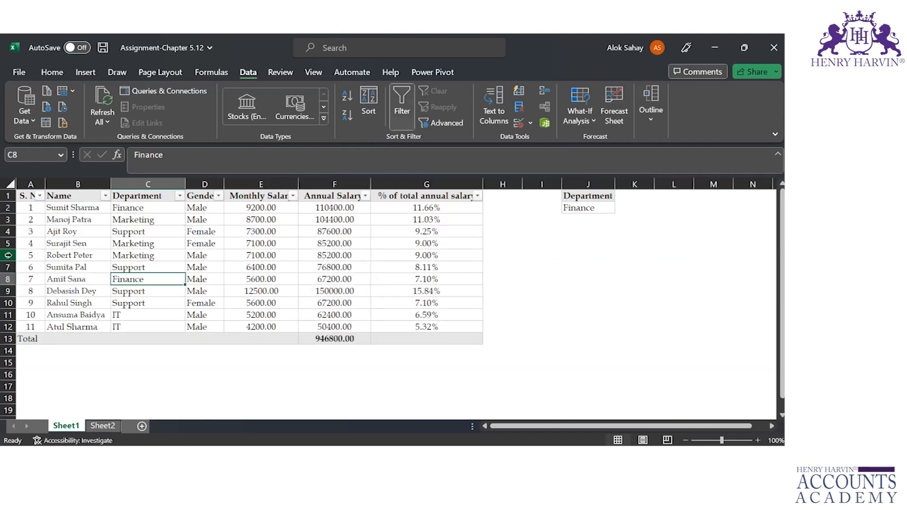
pyautogui.press('Up')
pyautogui.press('Up')
pyautogui.press('Up')
pyautogui.press('Up')
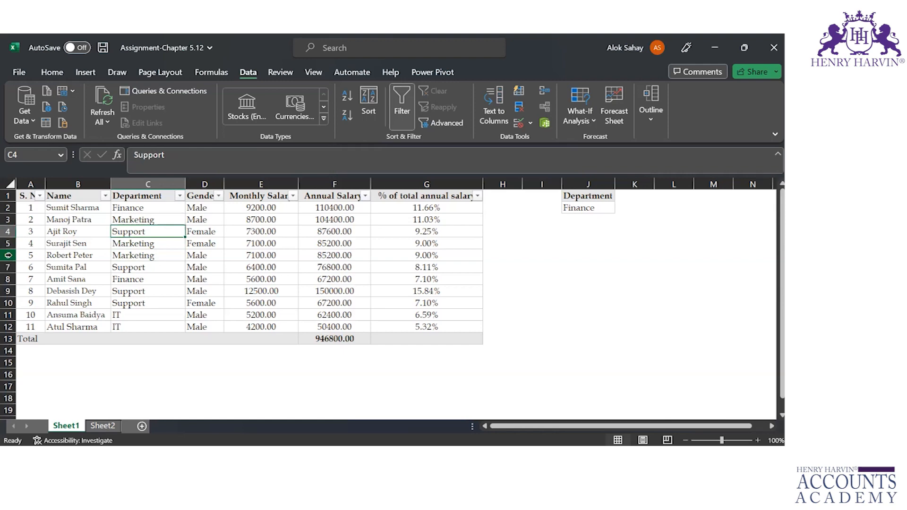
pyautogui.press('Up')
pyautogui.hotkey('ctrl', 'c')
pyautogui.press('Right')
pyautogui.press('Right')
pyautogui.press('Right')
pyautogui.press('Right')
pyautogui.press('Right')
pyautogui.press('Right')
pyautogui.press('Right')
pyautogui.press('Right')
pyautogui.press('Right')
pyautogui.press('Left')
pyautogui.press('Left')
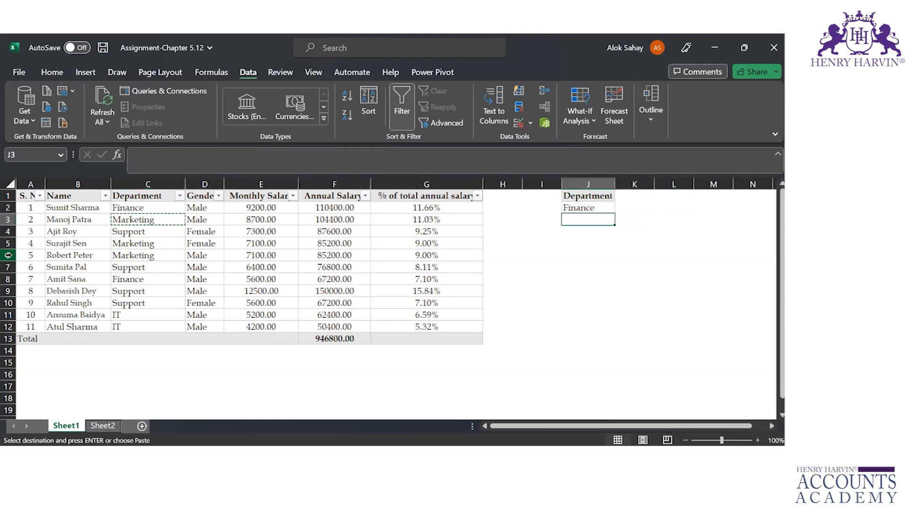
pyautogui.hotkey('ctrl', 'v')
# - Run an Advanced Filter that copies the rows matching the criteria range J1:J3 to another location starting at M3
pyautogui.press('Right')
pyautogui.press('Right')
pyautogui.press('Right')
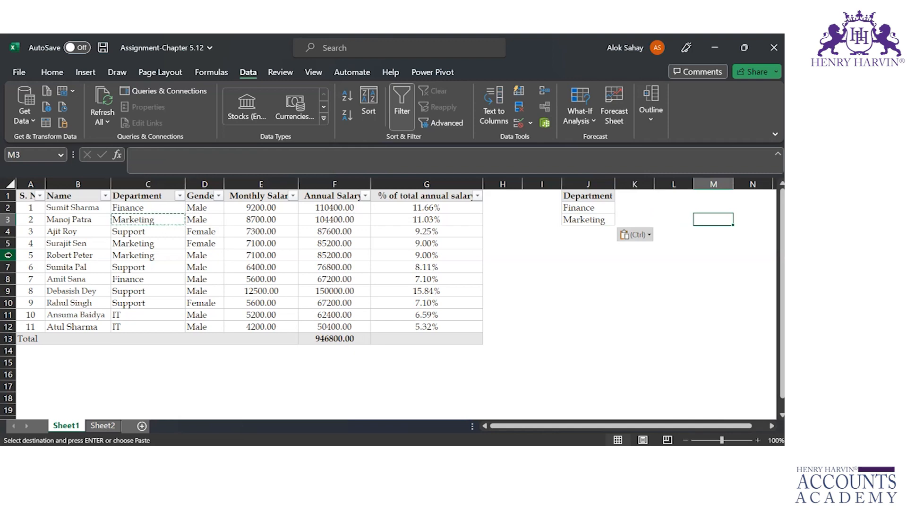
pyautogui.click(457, 127)
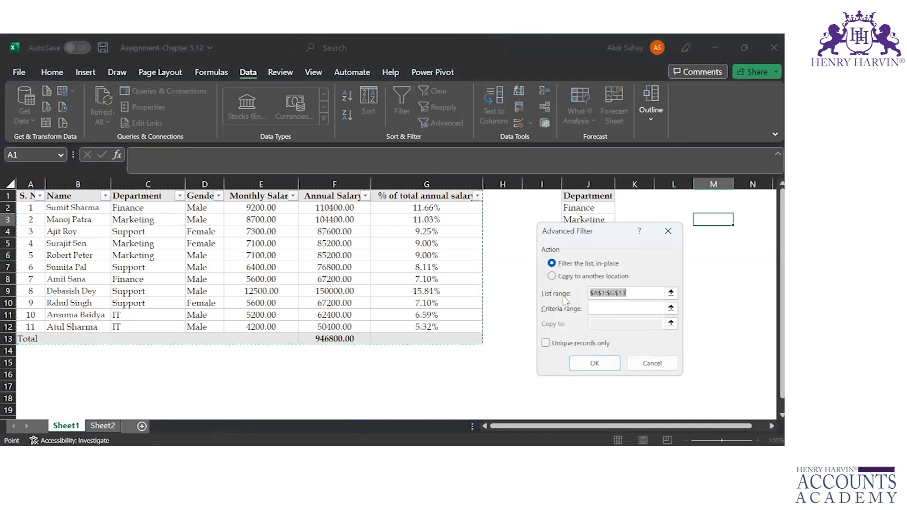
pyautogui.click(552, 276)
pyautogui.click(617, 309)
pyautogui.click(572, 192)
pyautogui.moveTo(571, 191); pyautogui.dragTo(583, 219)
pyautogui.press('Tab')
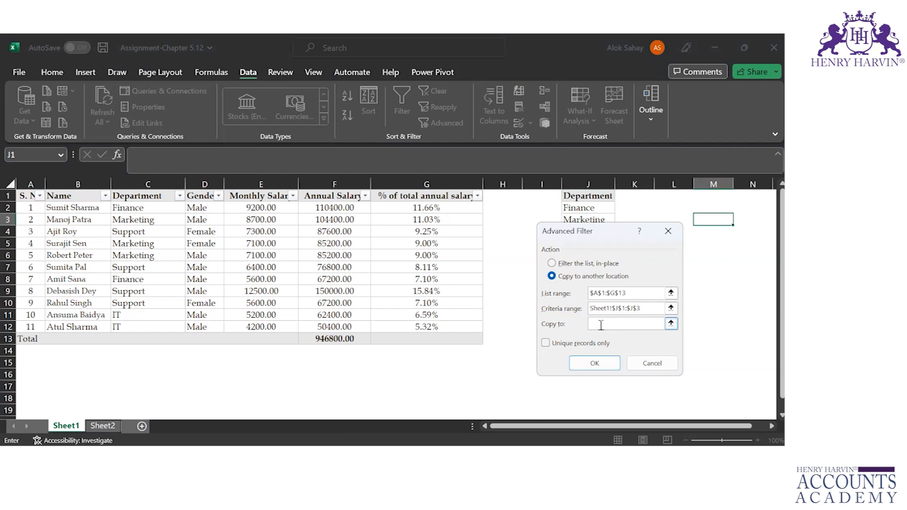
pyautogui.click(706, 217)
pyautogui.click(591, 364)
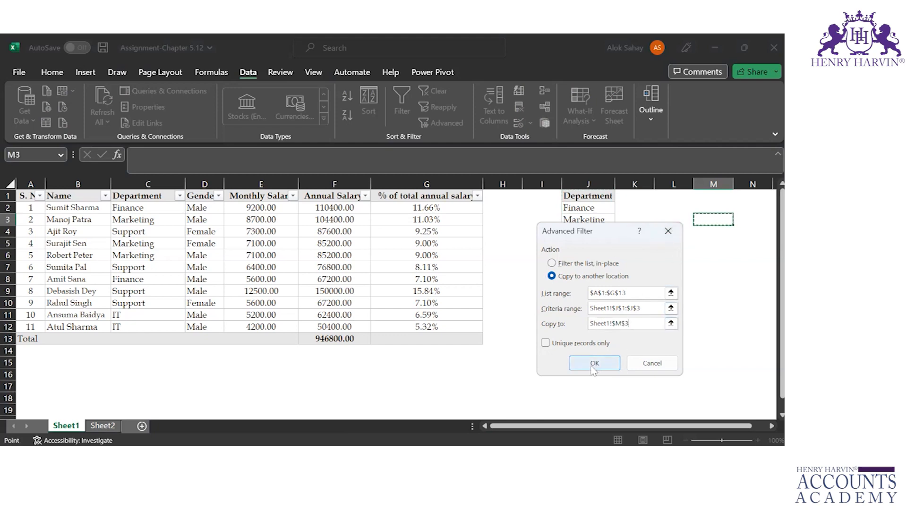
# - Look over the extracted table in M3:S8 and fit the widths of columns M to S to their contents
pyautogui.press('Right')
pyautogui.press('Right')
pyautogui.press('Right')
pyautogui.press('Right')
pyautogui.press('Right')
pyautogui.press('Right')
pyautogui.press('Right')
pyautogui.press('Right')
pyautogui.press('Right')
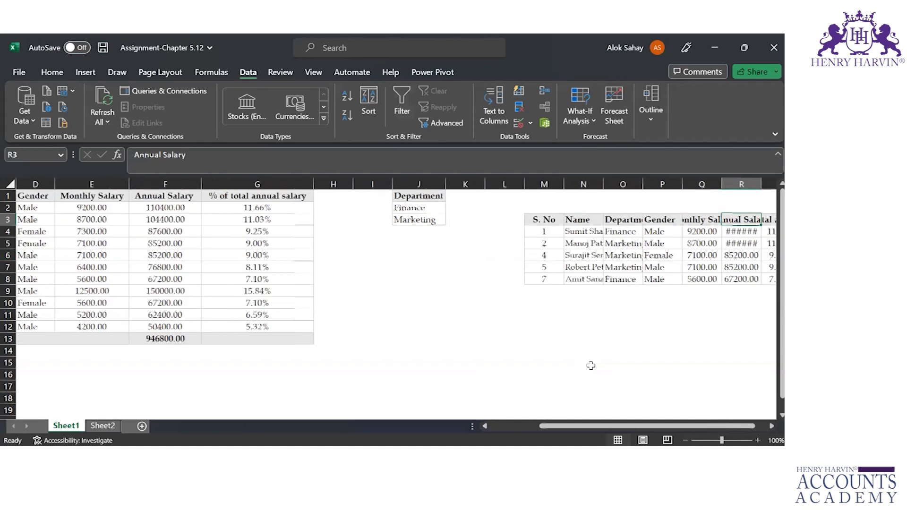
pyautogui.press('Left')
pyautogui.press('Left')
pyautogui.press('Left')
pyautogui.press('Left')
pyautogui.press('Left')
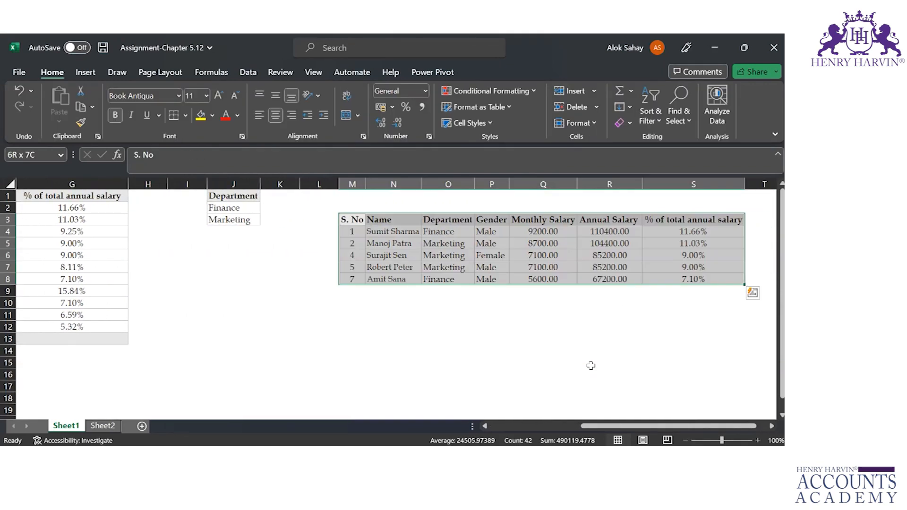
pyautogui.press('Left')
pyautogui.press('Left')
pyautogui.press('Left')
pyautogui.press('Left')
pyautogui.press('Left')
pyautogui.press('Left')
pyautogui.press('Left')
pyautogui.press('Left')
pyautogui.press('Left')
pyautogui.press('Left')
pyautogui.press('Left')
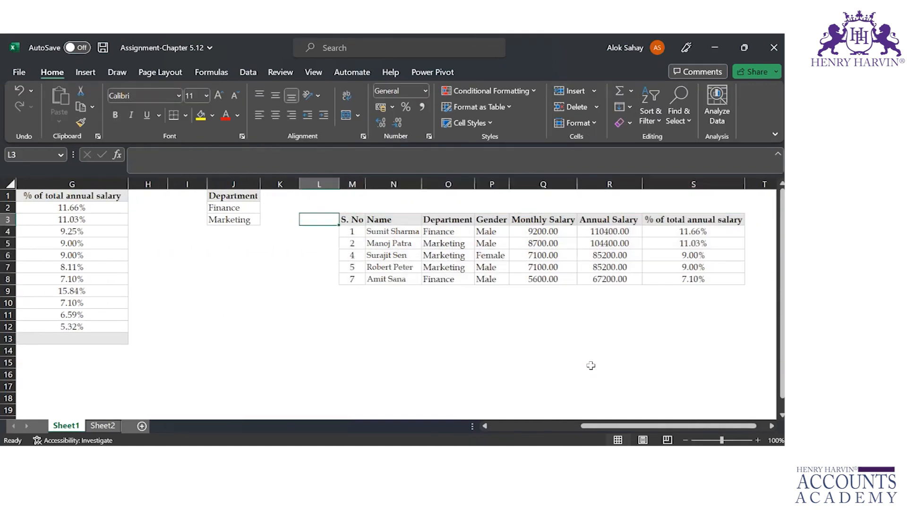
# - Start an Advanced Filter on the salary table and set its list range to the Department column, C1:C12
pyautogui.press('Right')
pyautogui.press('Right')
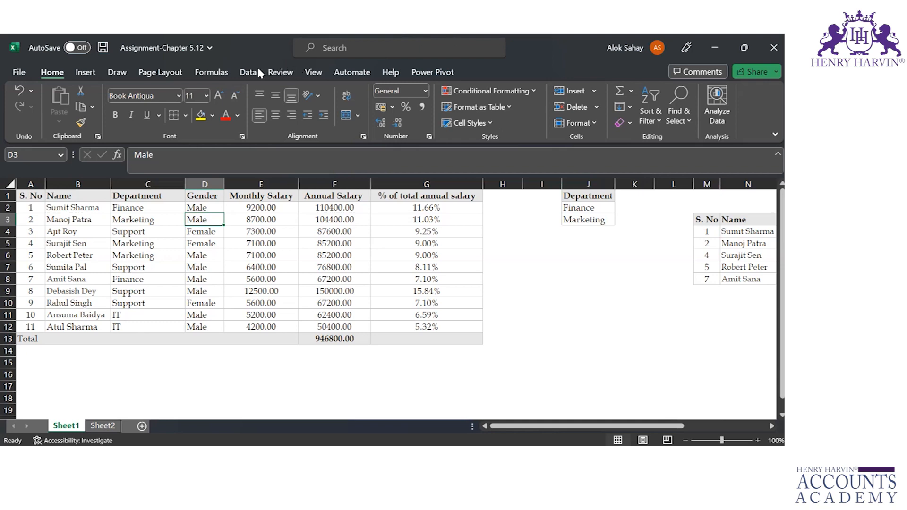
pyautogui.click(137, 198)
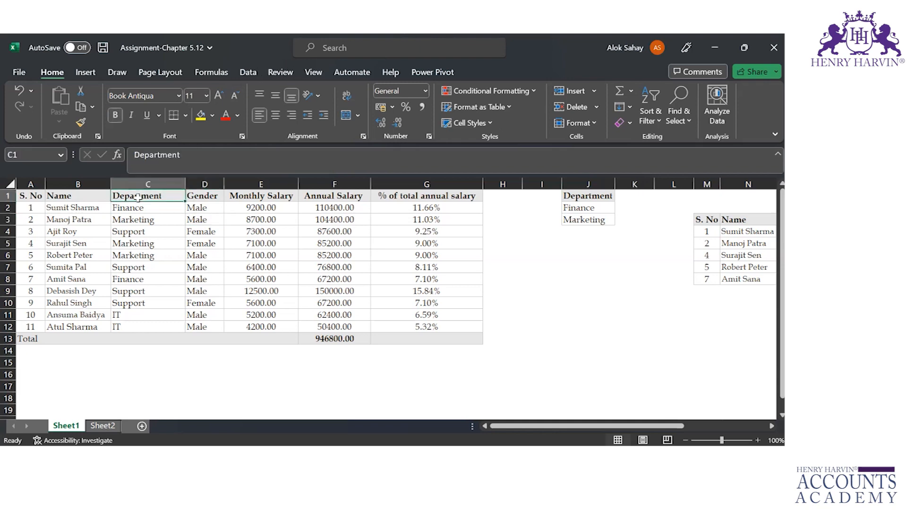
pyautogui.hotkey('ctrl', 'shift', 'Down')
pyautogui.click(249, 71)
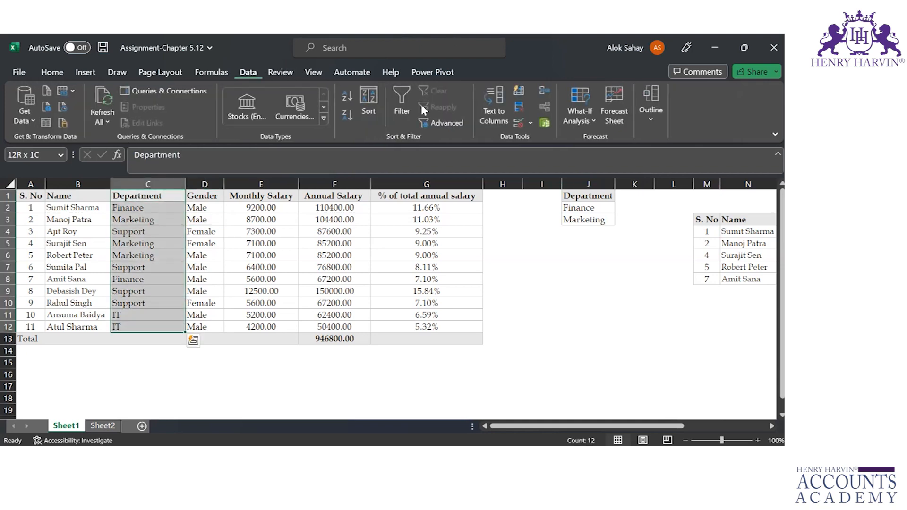
pyautogui.click(441, 124)
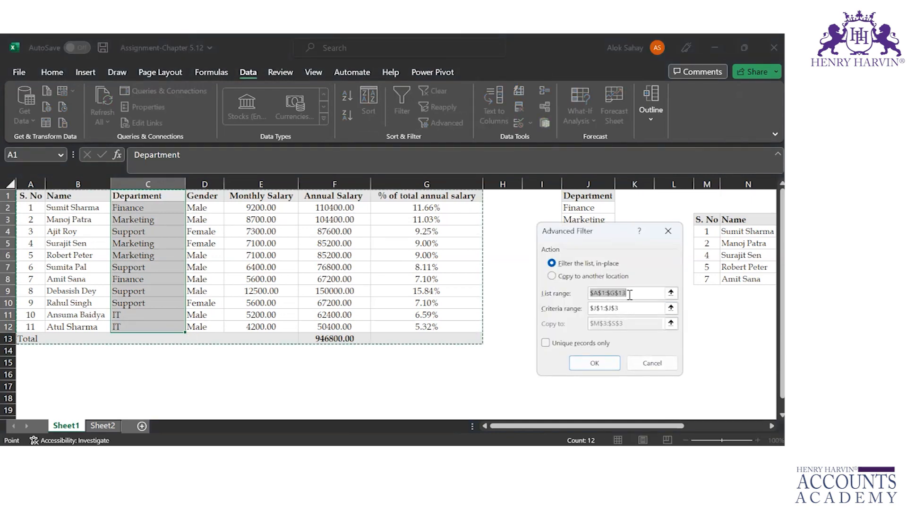
pyautogui.press('BackSpace')
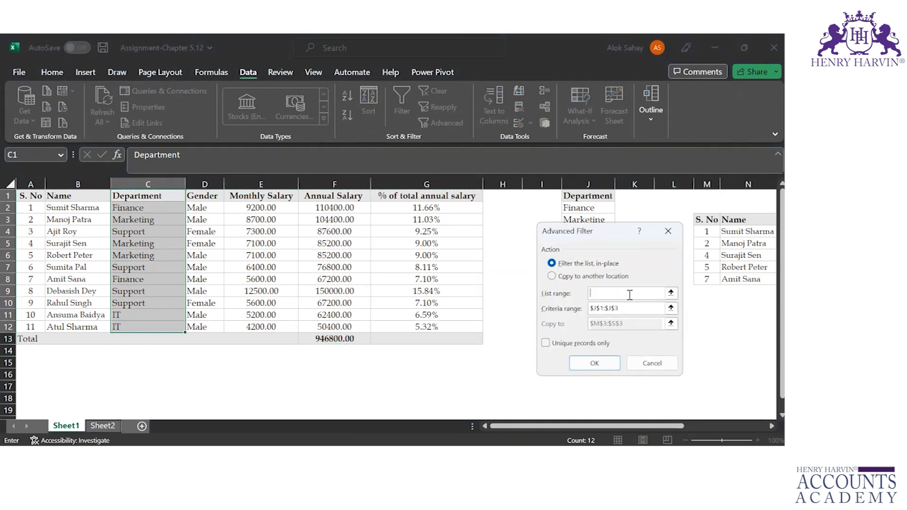
pyautogui.click(162, 194)
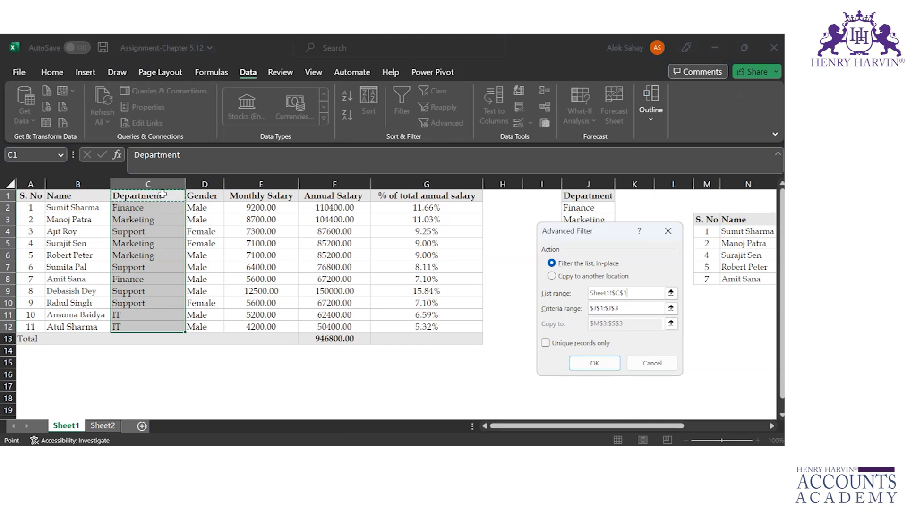
pyautogui.hotkey('ctrl', 'shift', 'Down')
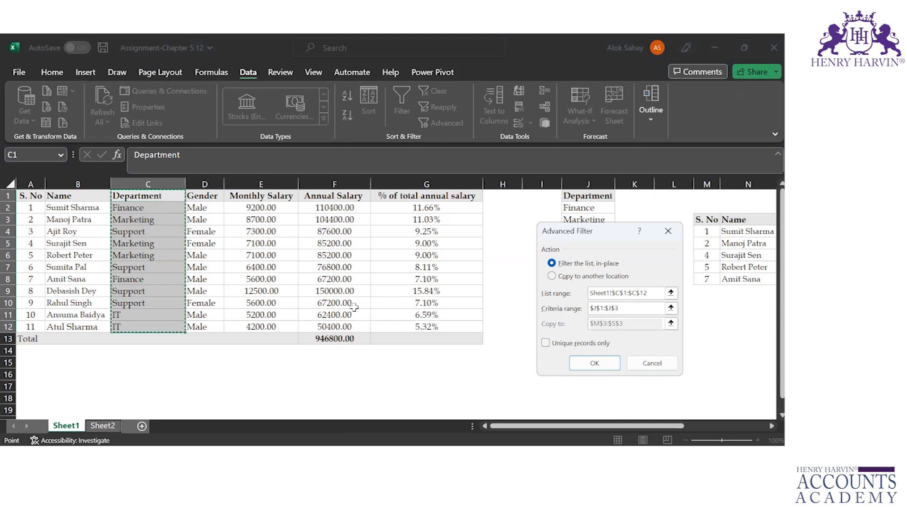
# - Clear the criteria range in the Advanced Filter settings
pyautogui.click(627, 310)
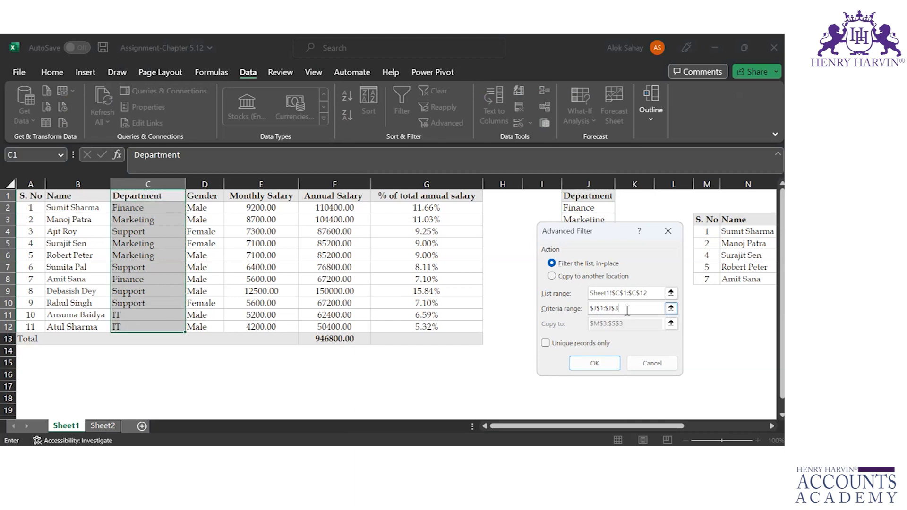
pyautogui.press('BackSpace')
pyautogui.press('BackSpace')
pyautogui.press('BackSpace')
pyautogui.press('BackSpace')
pyautogui.press('BackSpace')
pyautogui.press('BackSpace')
pyautogui.press('BackSpace')
pyautogui.press('BackSpace')
# - Replace the previous copy destination with I7, restrict the output to unique records only, and run the filter to another location
pyautogui.click(552, 276)
pyautogui.click(644, 328)
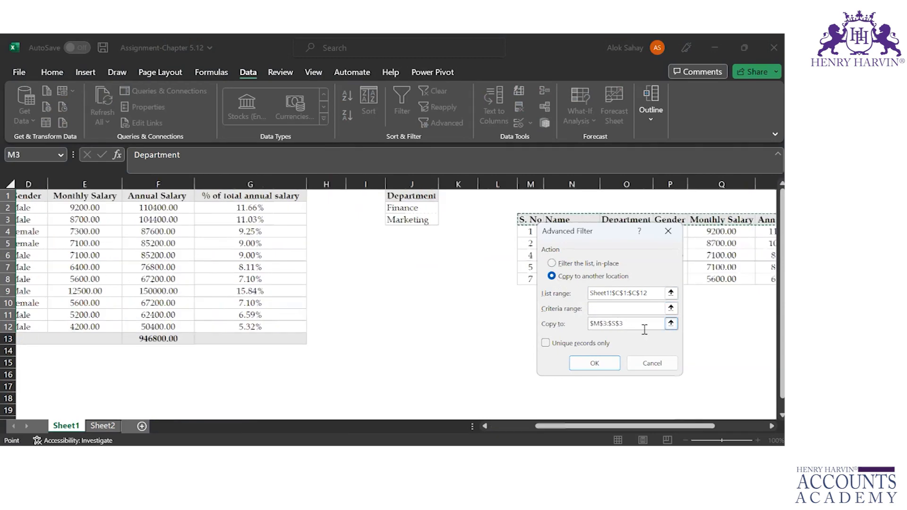
pyautogui.click(644, 328)
pyautogui.press('BackSpace')
pyautogui.press('BackSpace')
pyautogui.press('BackSpace')
pyautogui.press('BackSpace')
pyautogui.press('BackSpace')
pyautogui.press('BackSpace')
pyautogui.press('BackSpace')
pyautogui.press('BackSpace')
pyautogui.press('BackSpace')
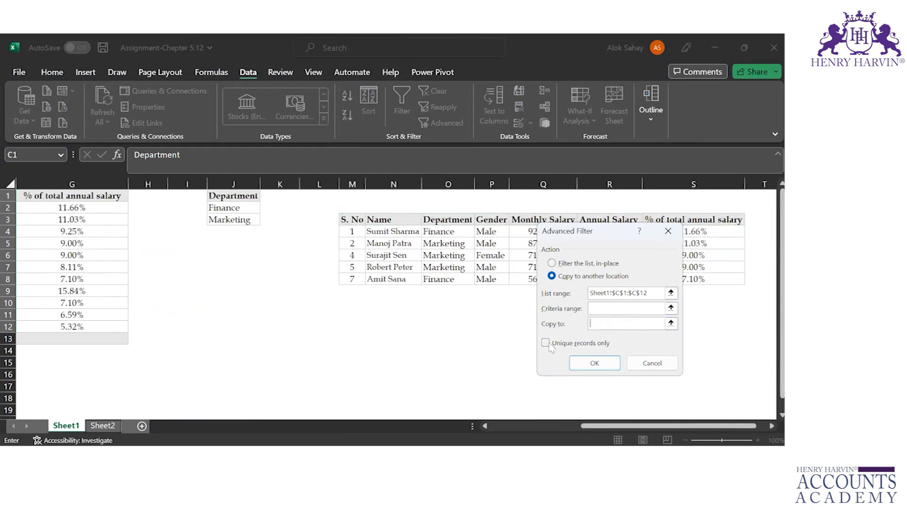
pyautogui.click(545, 343)
pyautogui.click(601, 324)
pyautogui.click(203, 264)
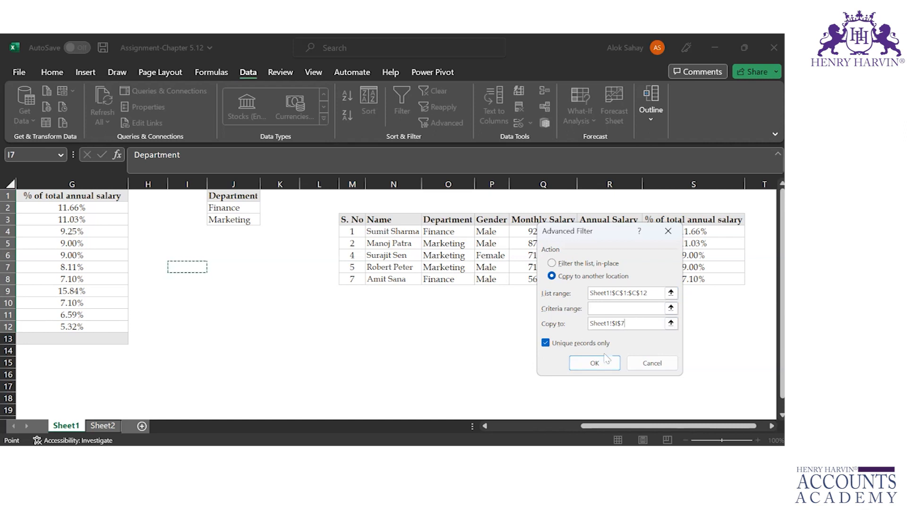
pyautogui.click(604, 363)
# - Compare the extracted unique department list starting at I7 with the original Department entries in C2:C12
pyautogui.click(449, 268)
pyautogui.hotkey('ctrl', 'Down')
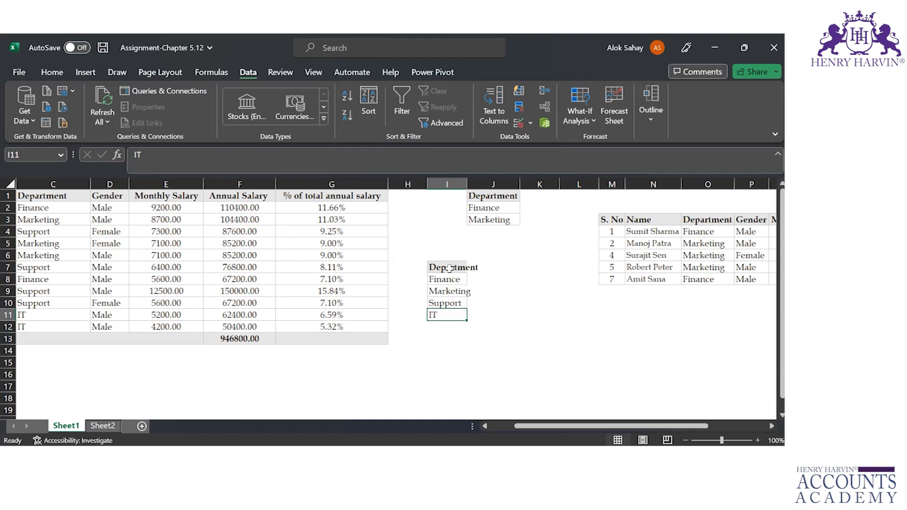
pyautogui.press('Left')
pyautogui.press('Left')
pyautogui.press('Left')
pyautogui.press('Left')
pyautogui.press('Left')
pyautogui.press('Left')
pyautogui.press('Left')
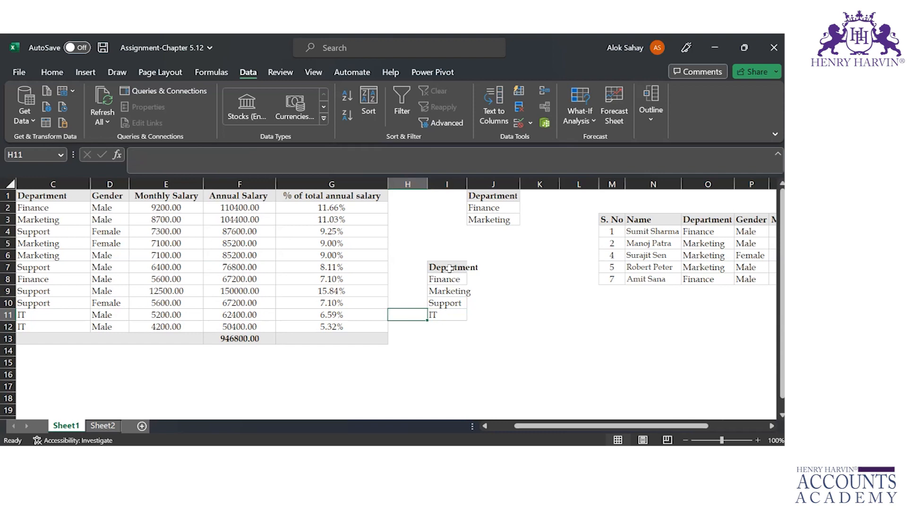
pyautogui.press('Down')
pyautogui.press('Right')
pyautogui.hotkey('shift', 'Up')
pyautogui.hotkey('shift', 'Up')
pyautogui.hotkey('shift', 'Up')
pyautogui.hotkey('shift', 'Up')
pyautogui.hotkey('shift', 'Up')
pyautogui.hotkey('shift', 'Up')
pyautogui.hotkey('shift', 'Up')
pyautogui.hotkey('shift', 'Up')
pyautogui.hotkey('shift', 'Up')
pyautogui.hotkey('shift', 'Up')
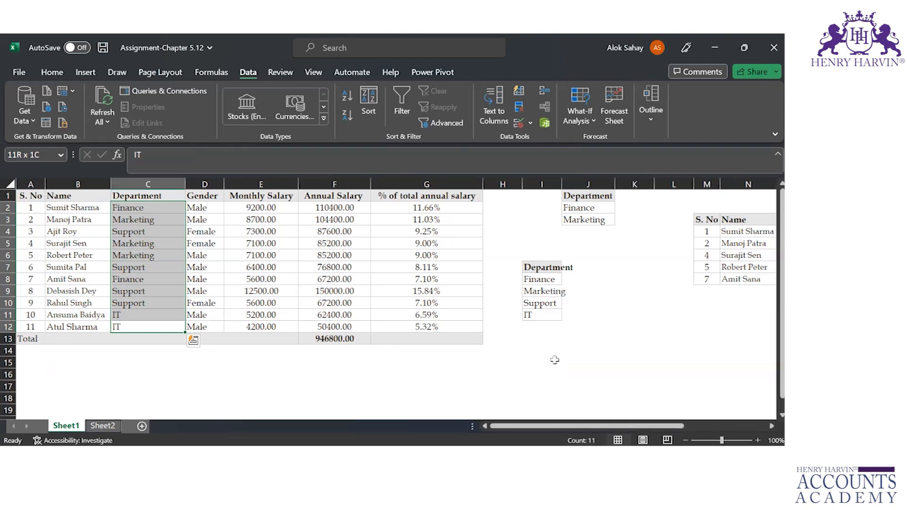
# - Fit column I to its contents and review each department in the extracted list I8:I11
pyautogui.doubleClick(561, 183)
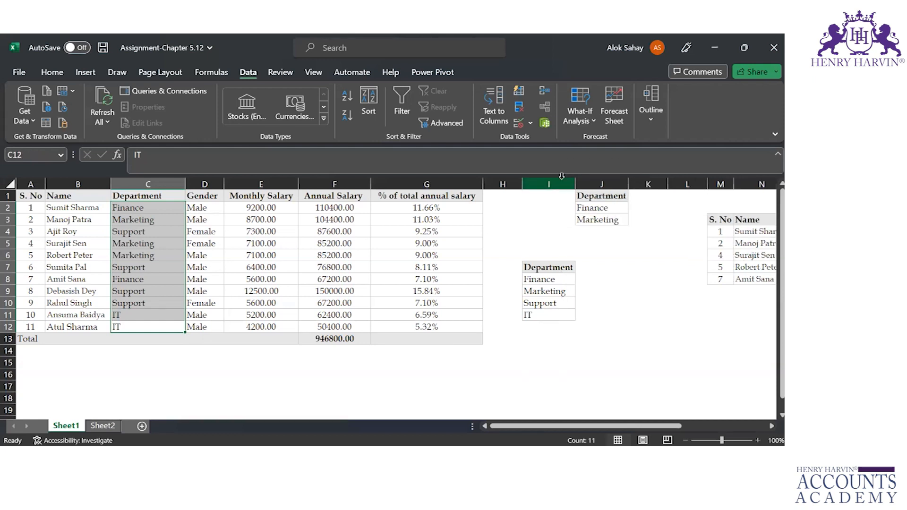
pyautogui.click(582, 269)
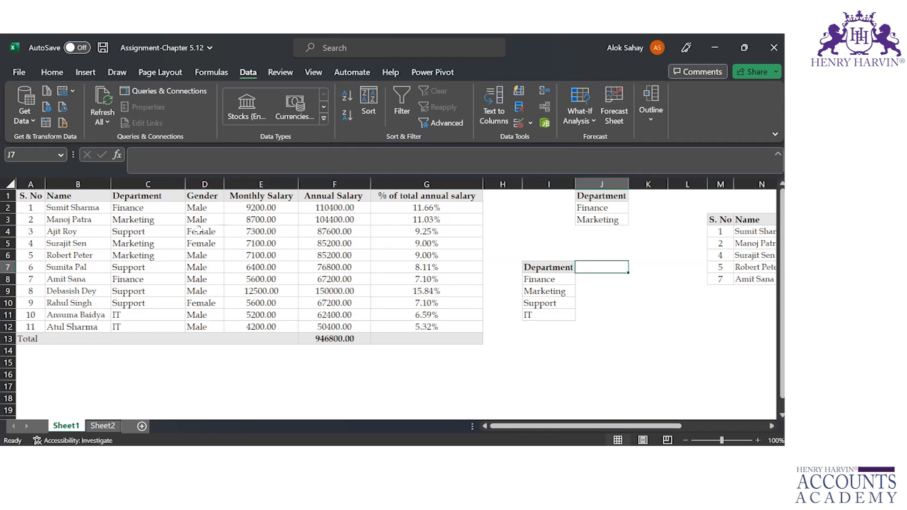
pyautogui.click(147, 209)
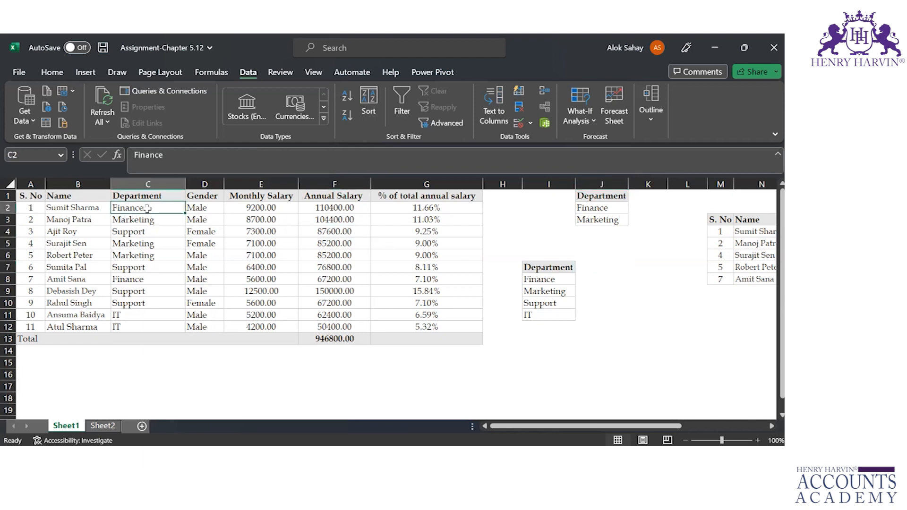
pyautogui.click(565, 283)
pyautogui.click(564, 291)
pyautogui.click(559, 303)
pyautogui.click(551, 319)
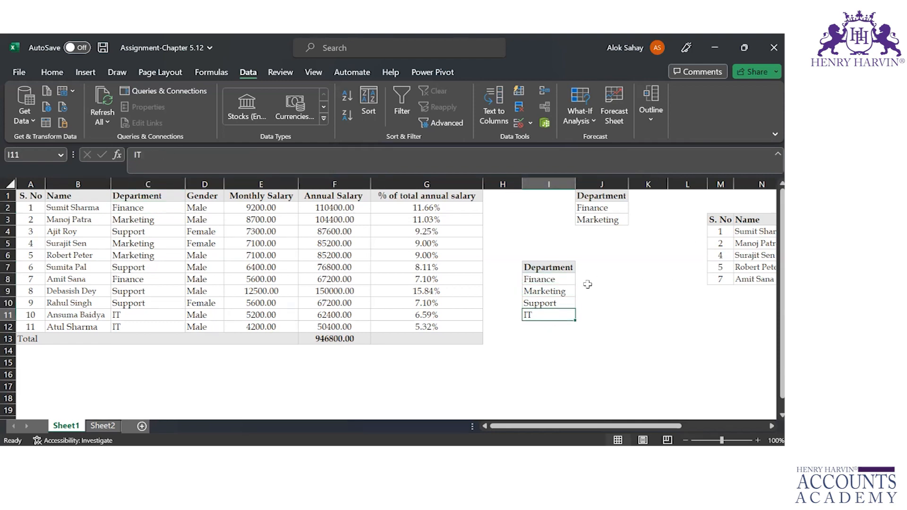
# - Write the formula =COUNTIF(C2:C12,I8) in J8 to count the Finance entries in the Department column
pyautogui.click(588, 282)
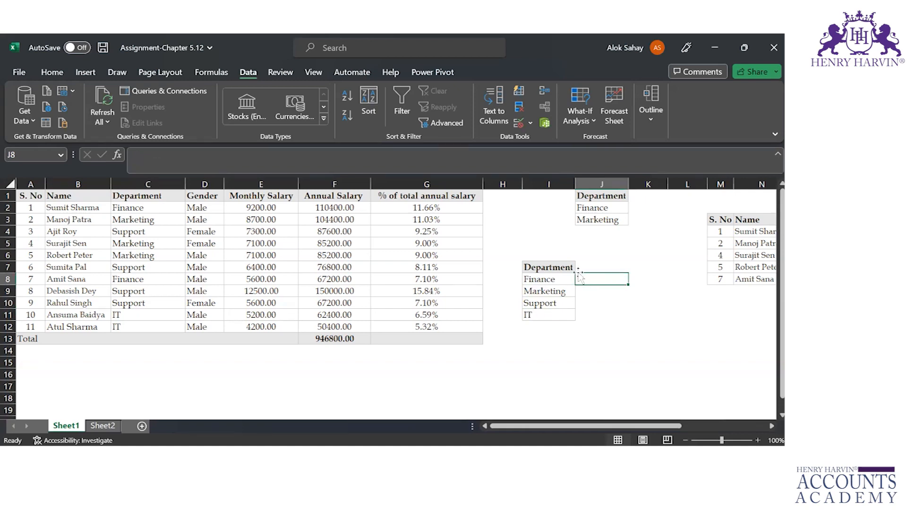
pyautogui.write('=count')
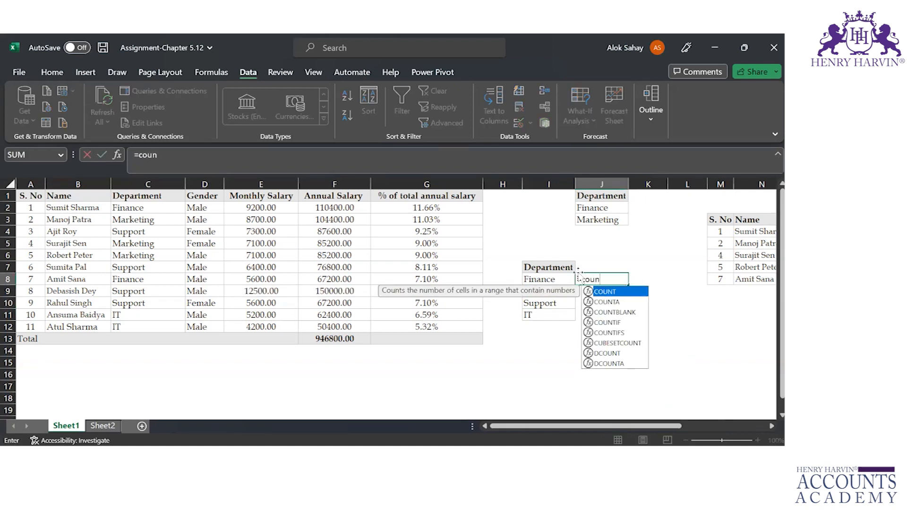
pyautogui.press('Down')
pyautogui.press('Down')
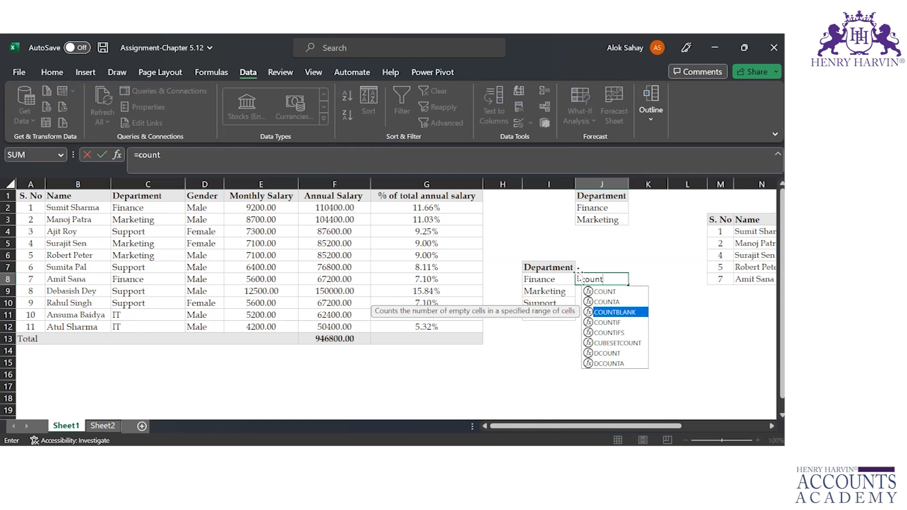
pyautogui.press('Down')
pyautogui.press('Tab')
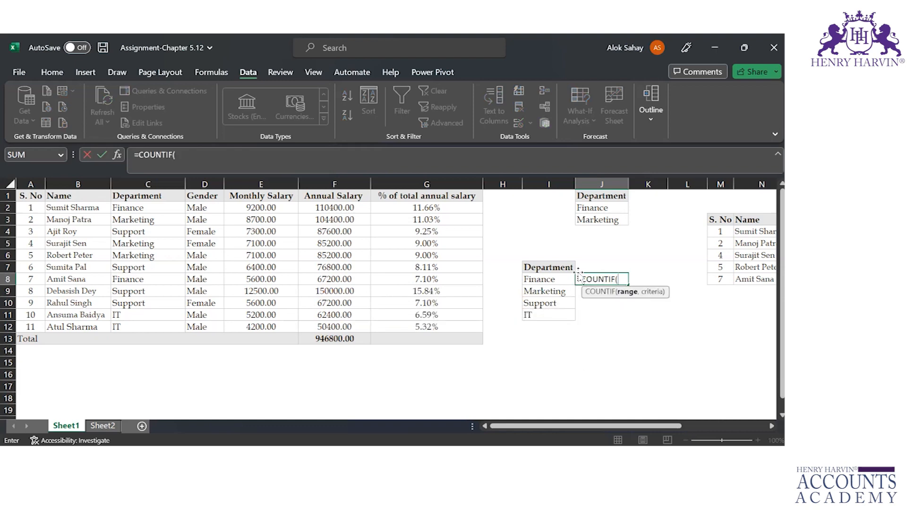
pyautogui.click(143, 207)
pyautogui.hotkey('ctrl', 'shift', 'Down')
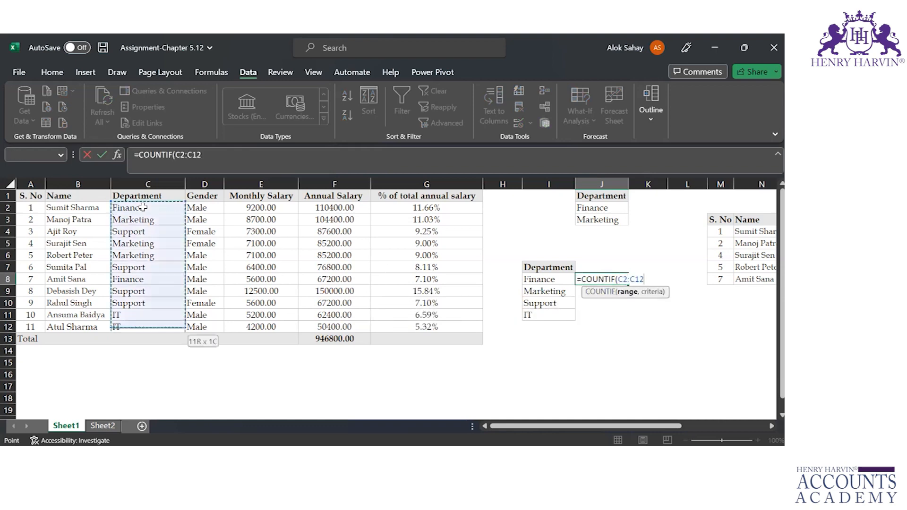
pyautogui.write(',')
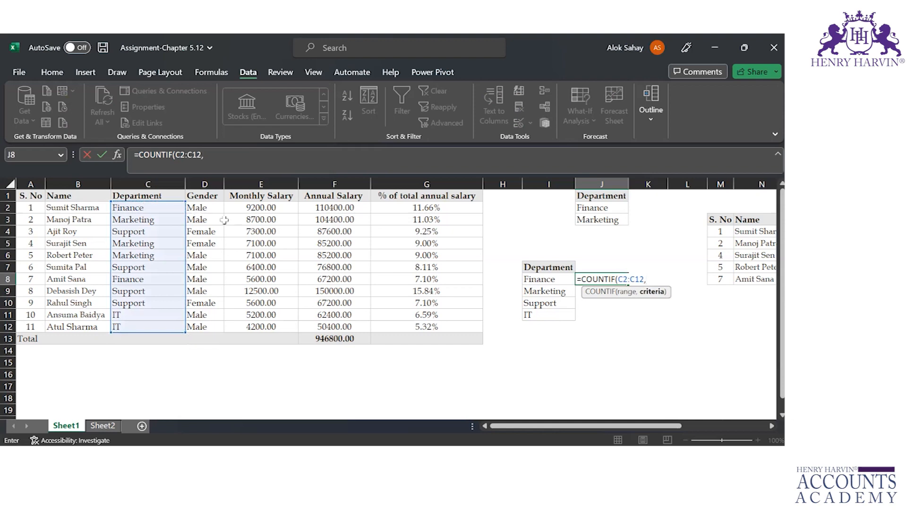
pyautogui.click(548, 280)
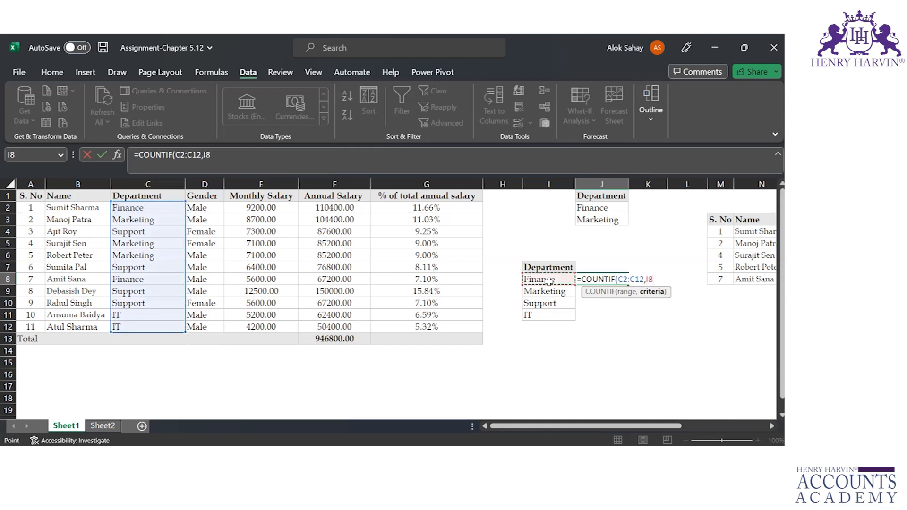
pyautogui.write(')')
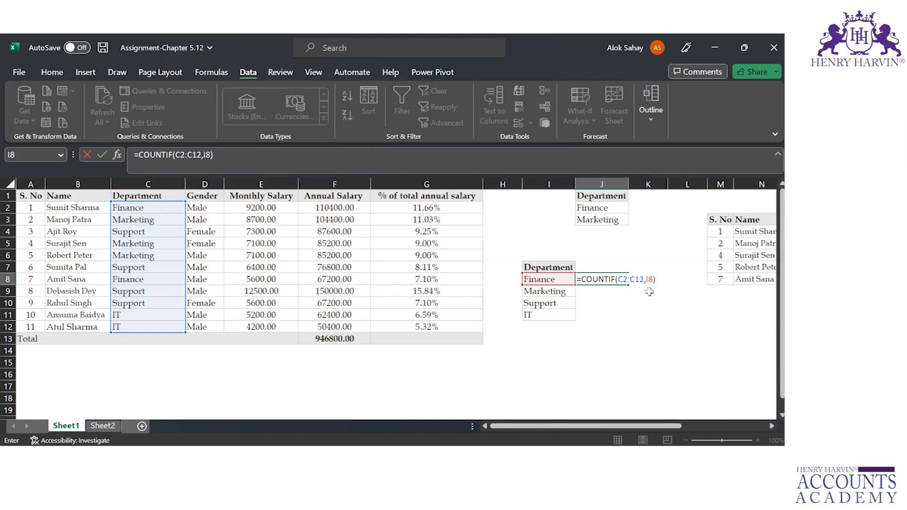
# - Make the COUNTIF range in J8 absolute as $C$2:$C$12 and enter the formula
pyautogui.click(622, 279)
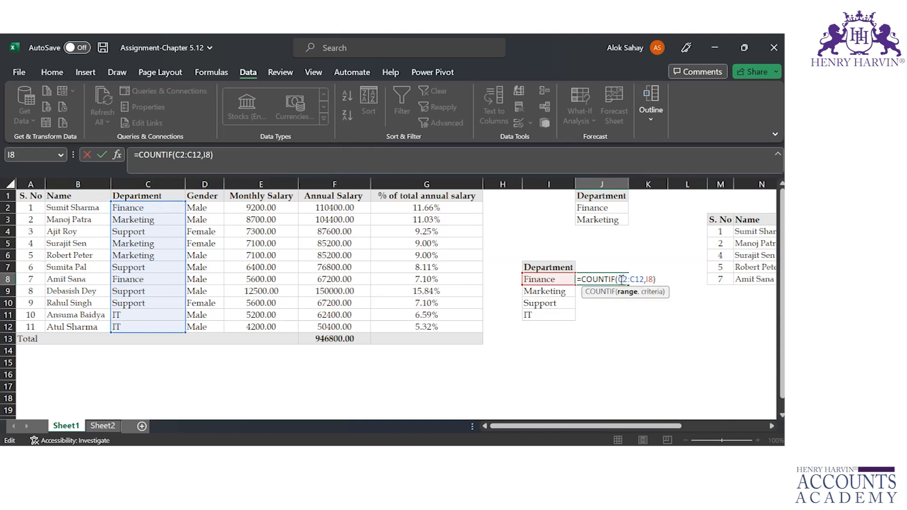
pyautogui.press('F4')
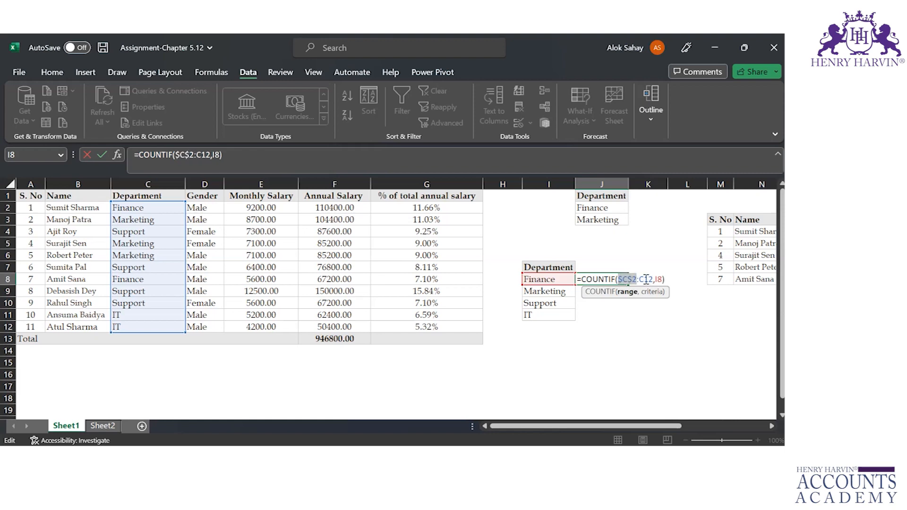
pyautogui.click(645, 279)
pyautogui.press('F4')
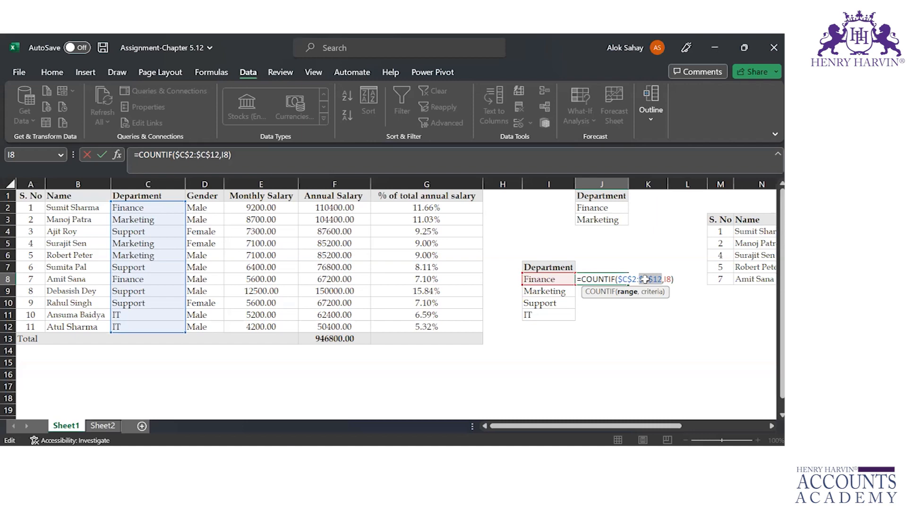
pyautogui.press('Return')
# - Fill the COUNTIF formula from J8 down to J11 and check the references in J11
pyautogui.click(618, 280)
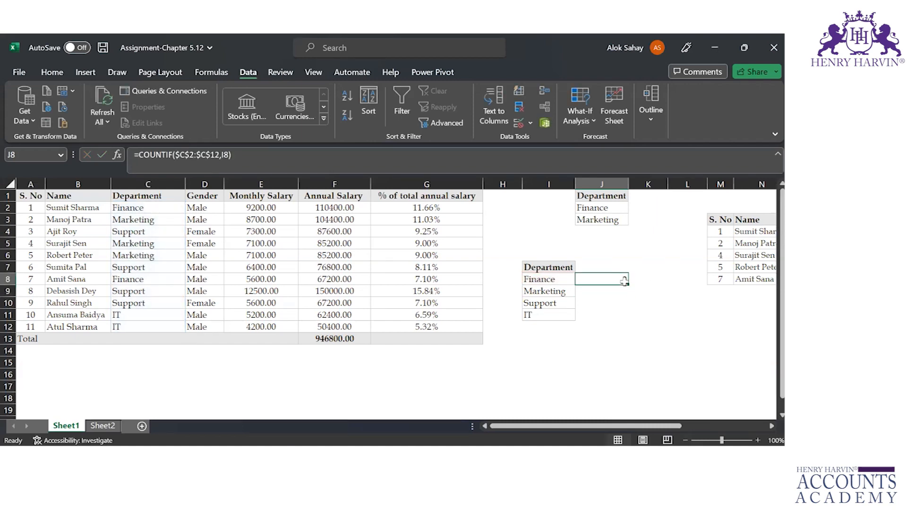
pyautogui.moveTo(630, 287); pyautogui.dragTo(622, 317)
pyautogui.doubleClick(605, 313)
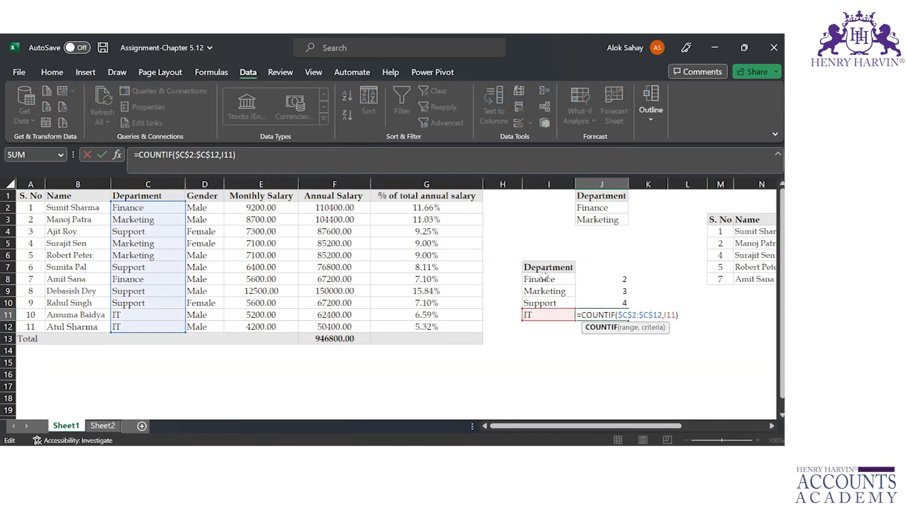
pyautogui.press('Return')
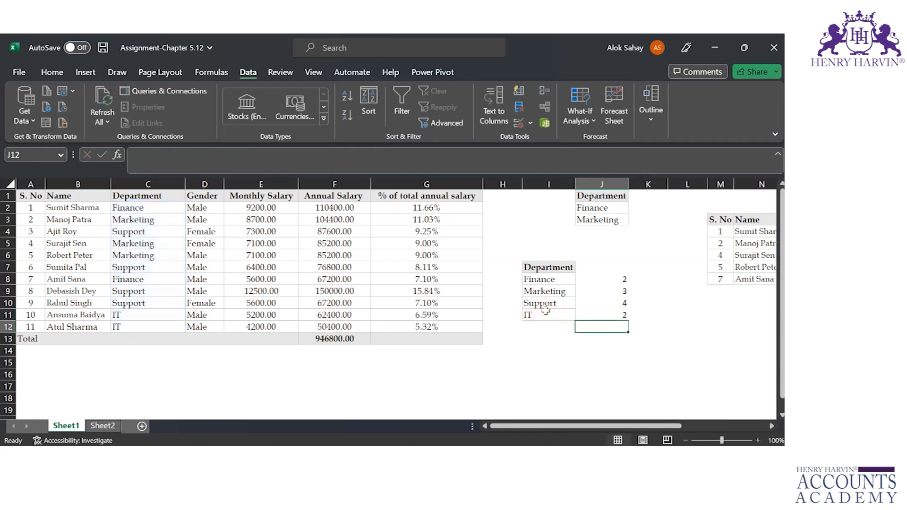